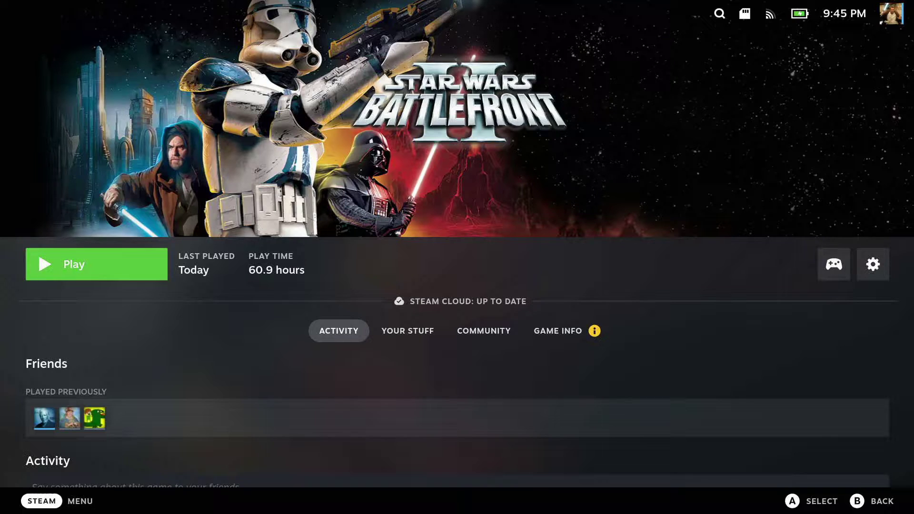
Launch Star Wars Battlefront II from its library page
left_click(834, 265)
left_click(96, 264)
key("Return")
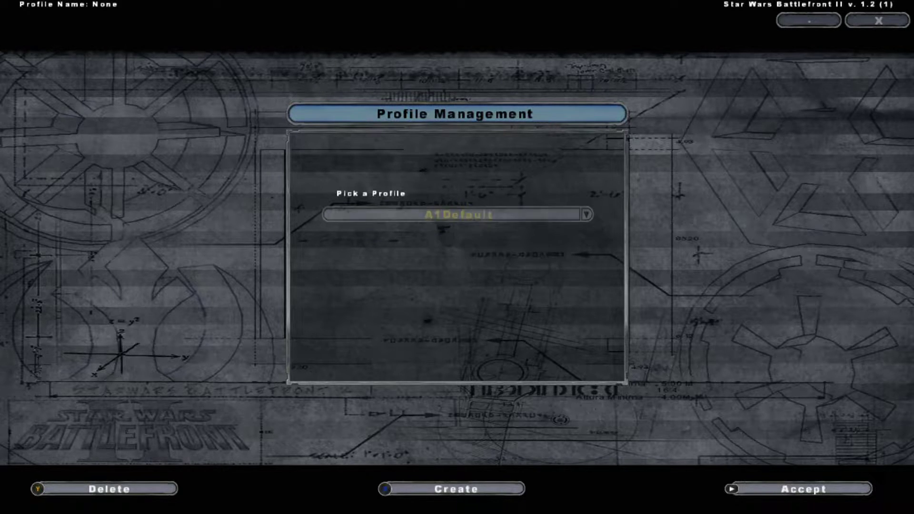
Choose the second saved profile in Profile Management and accept it to enter the main menu
key("Return")
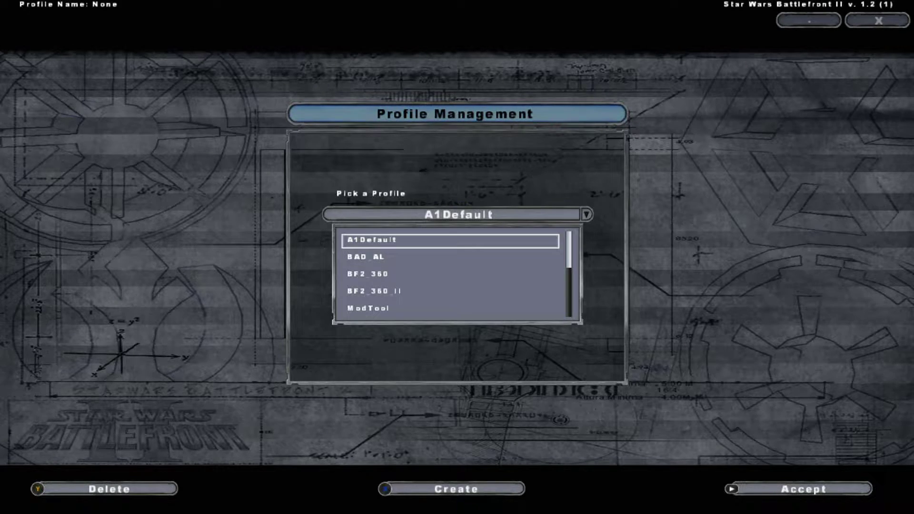
key("Down")
key("Return")
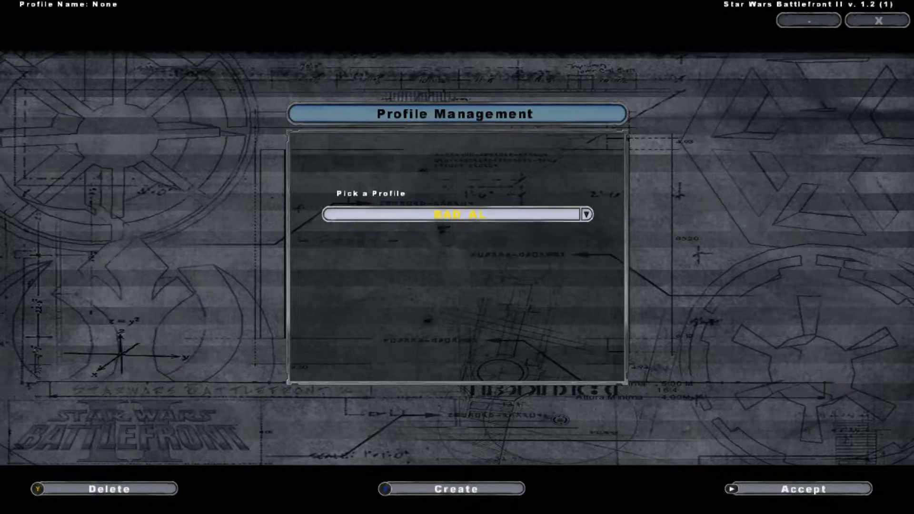
key("Return")
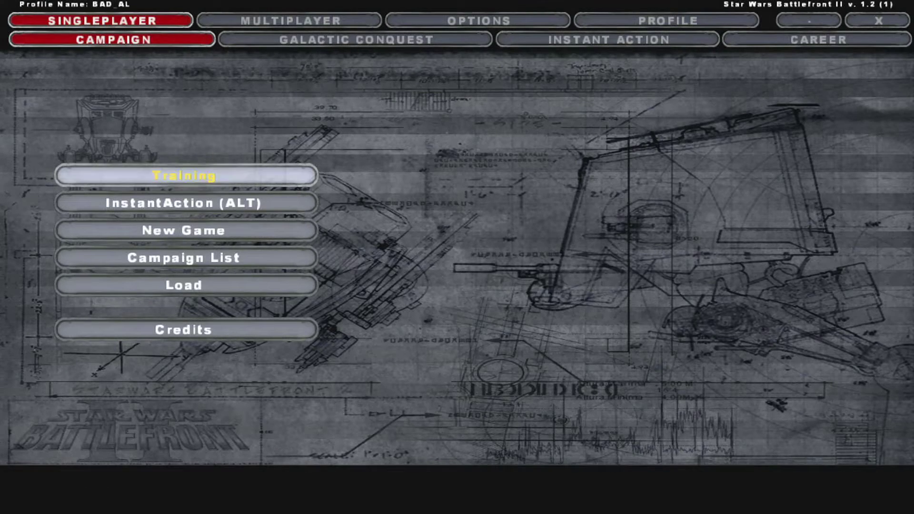
Open the running game's controller settings and bring up its current layout for editing
key("shift+Tab")
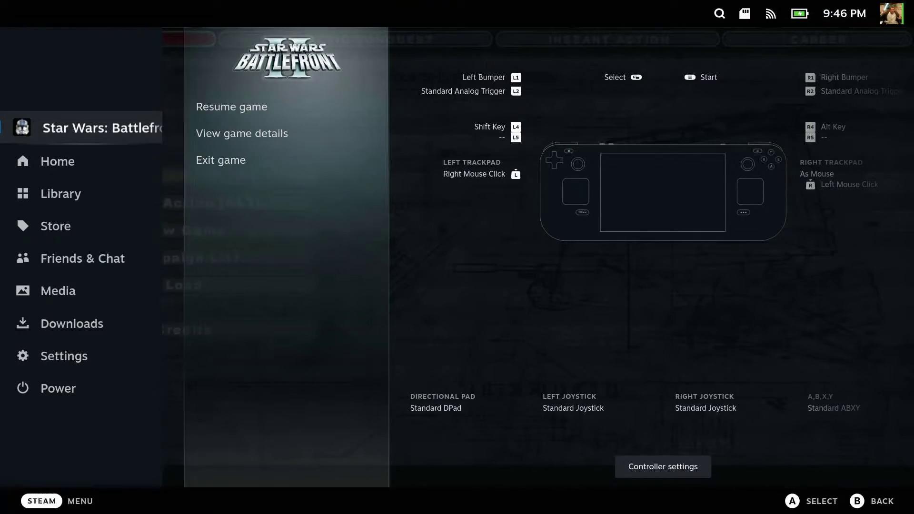
key("Right")
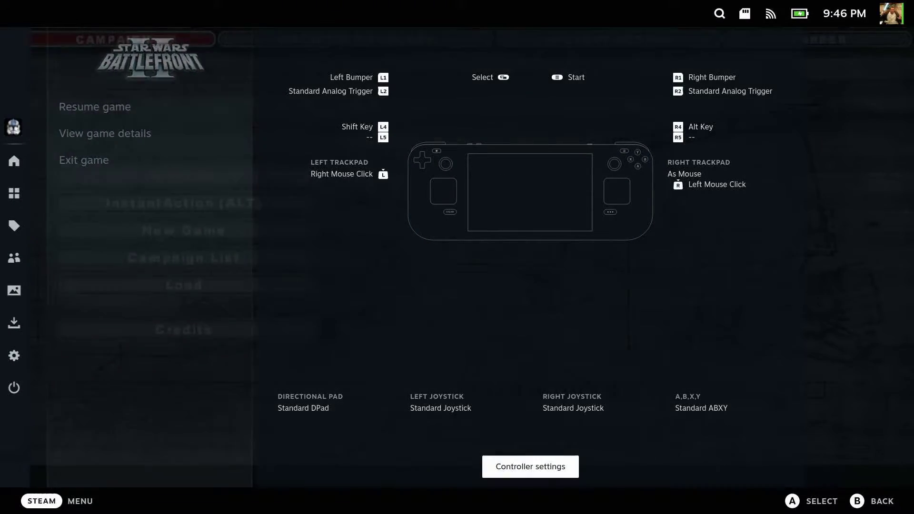
key("Return")
key("Right")
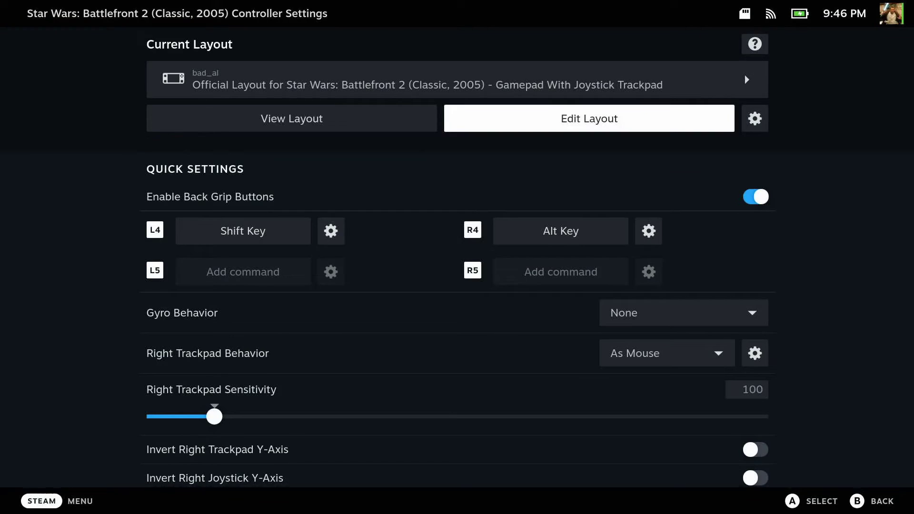
key("Return")
Review the layout's button assignments, covering the face buttons, bumpers, back grips and menu buttons
key("Down")
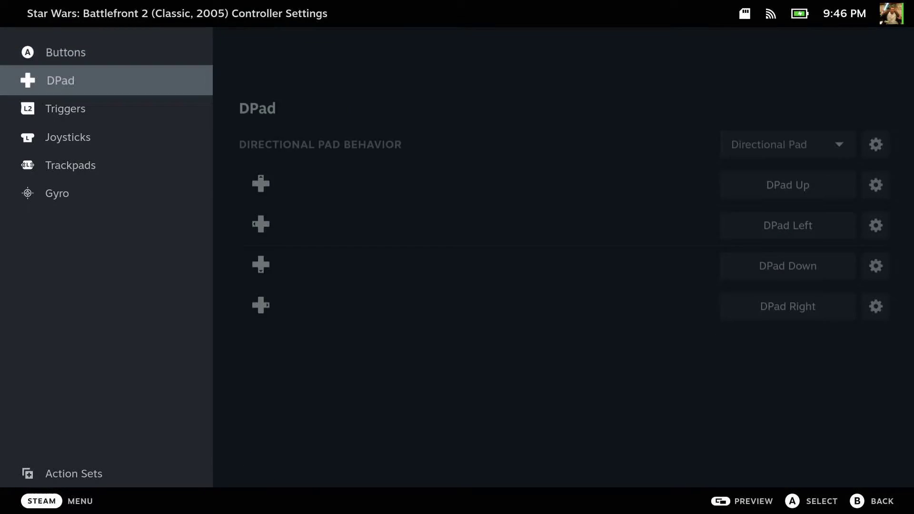
key("Up")
key("Right")
key("Down")
key("Down")
key("Down")
key("Down")
key("Down")
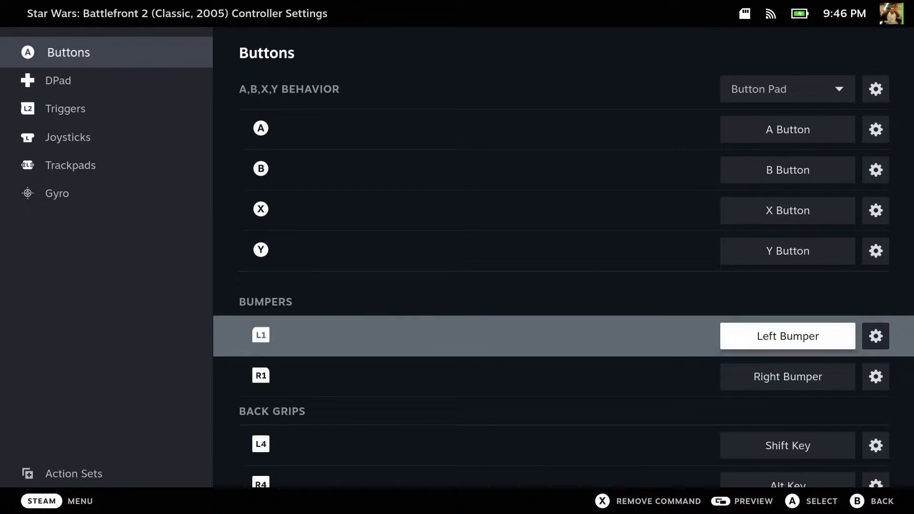
key("Down")
key("Down")
key("Down")
key("Down")
key("Down")
key("Down")
key("Down")
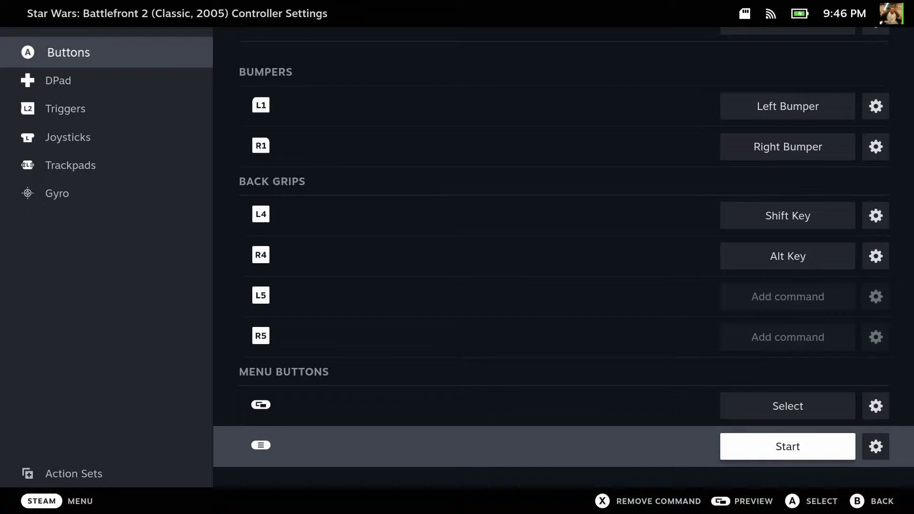
key("Up")
key("Up")
key("Up")
key("Up")
key("Up")
key("Up")
key("Up")
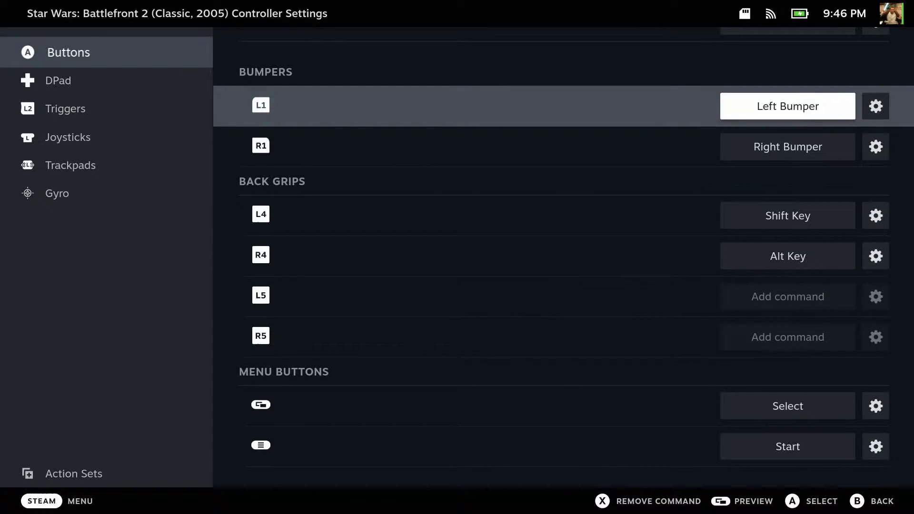
key("Up")
key("Up")
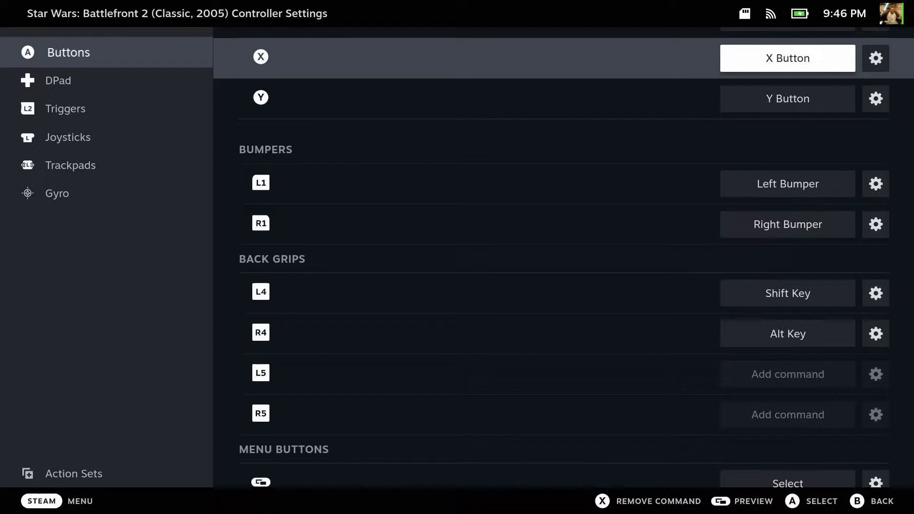
key("Up")
Check the directional pad, trigger, joystick and trackpad assignments and return to the game
key("Left")
key("Down")
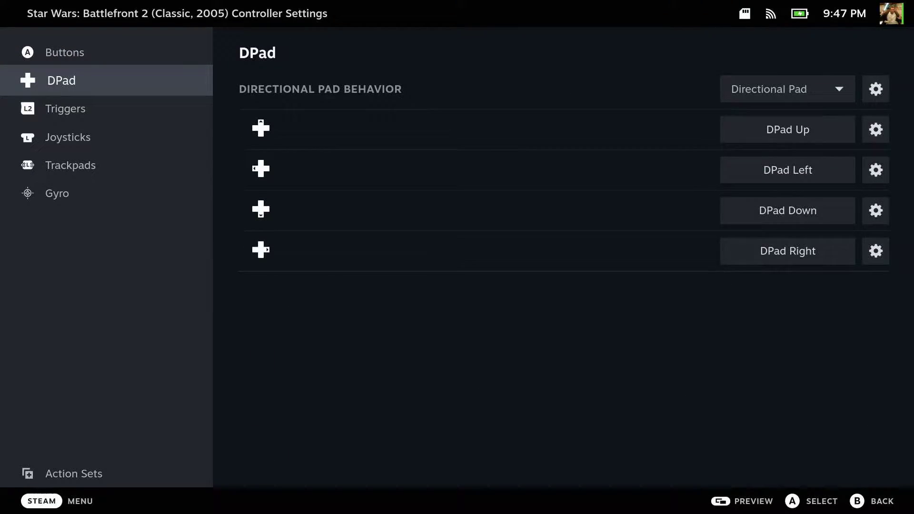
key("Down")
key("Down")
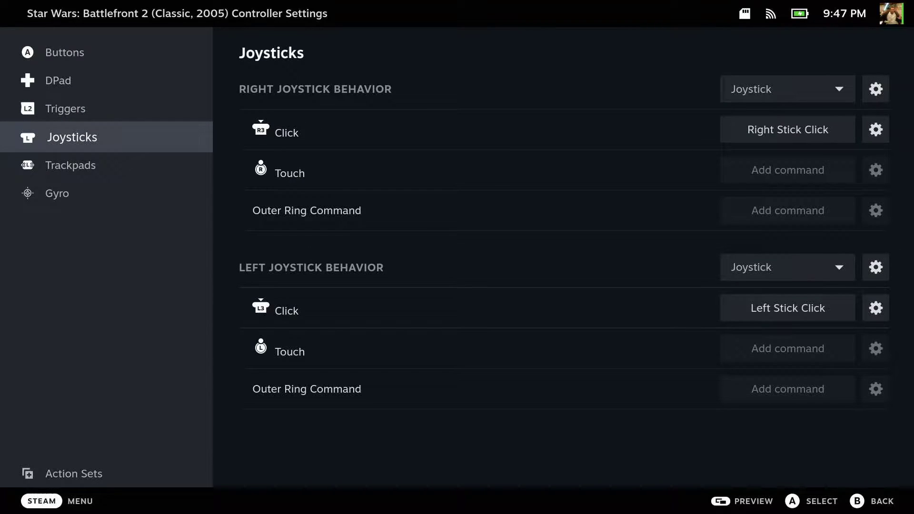
key("Down")
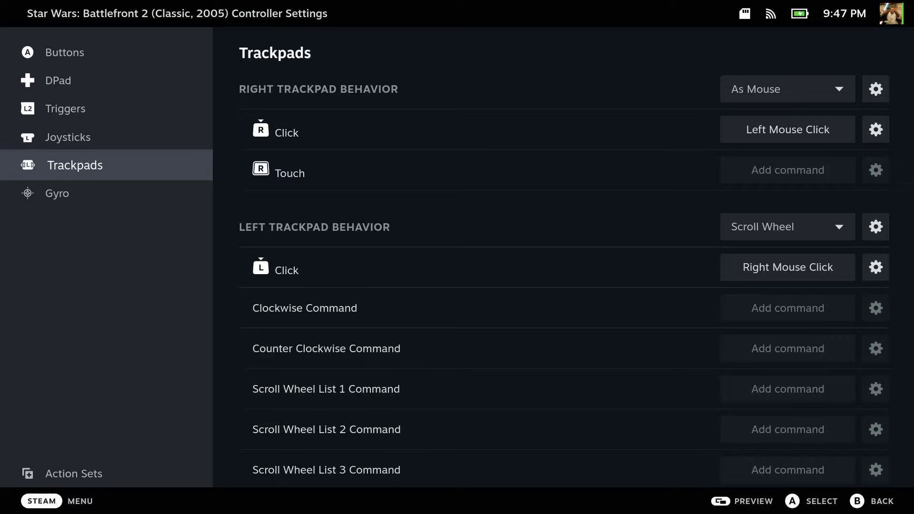
key("Up")
key("Up")
key("Up")
key("Up")
key("Escape")
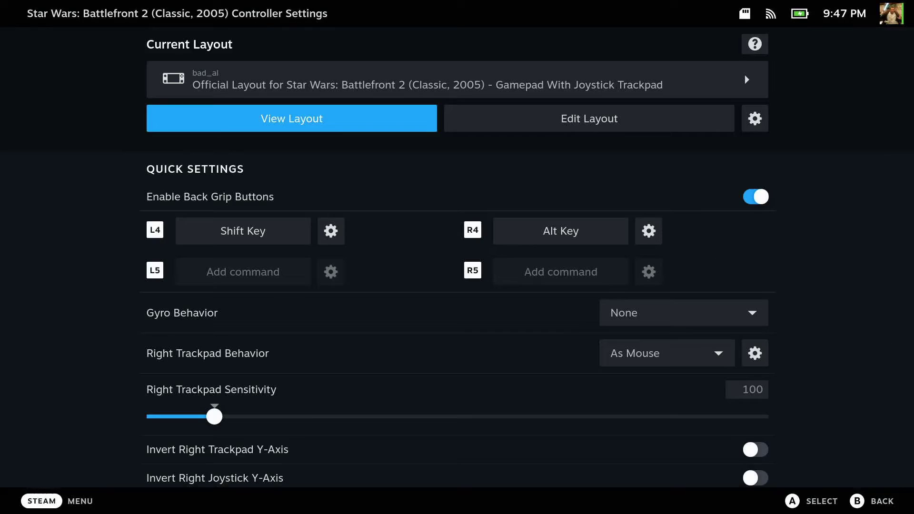
key("Escape")
key("Down")
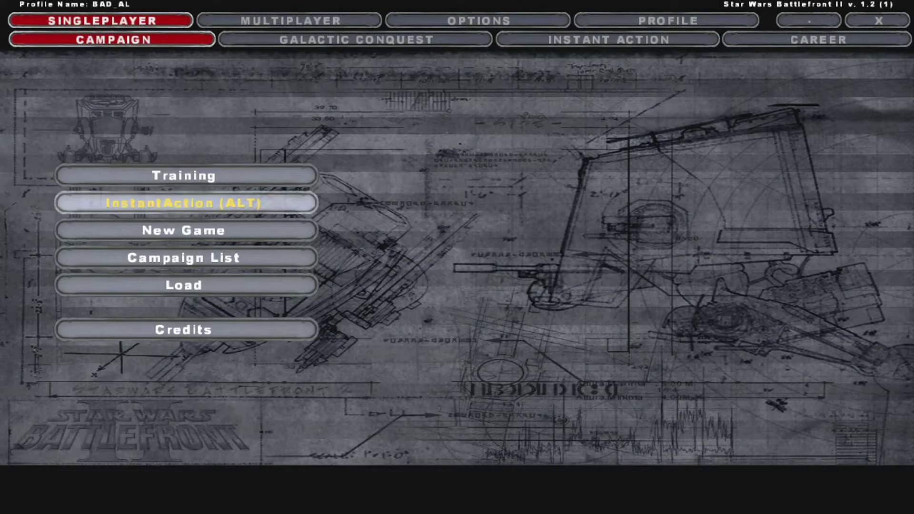
key("Up")
key("Down")
key("Down")
key("Up")
key("Up")
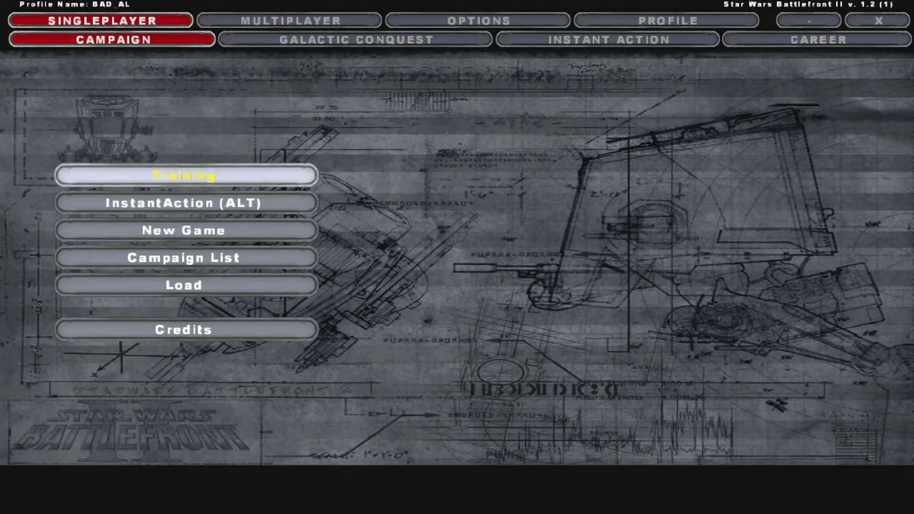
key("Down")
key("Down")
key("Up")
key("Up")
key("Down")
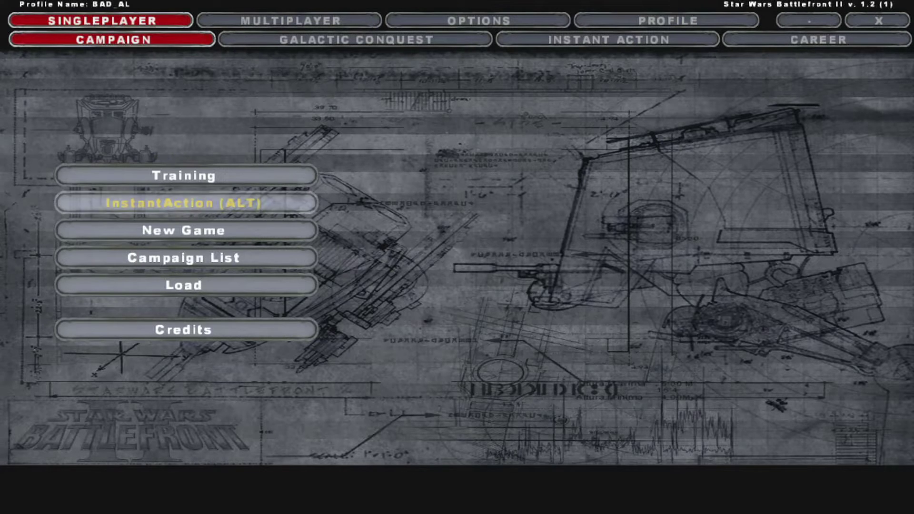
key("Down")
key("Up")
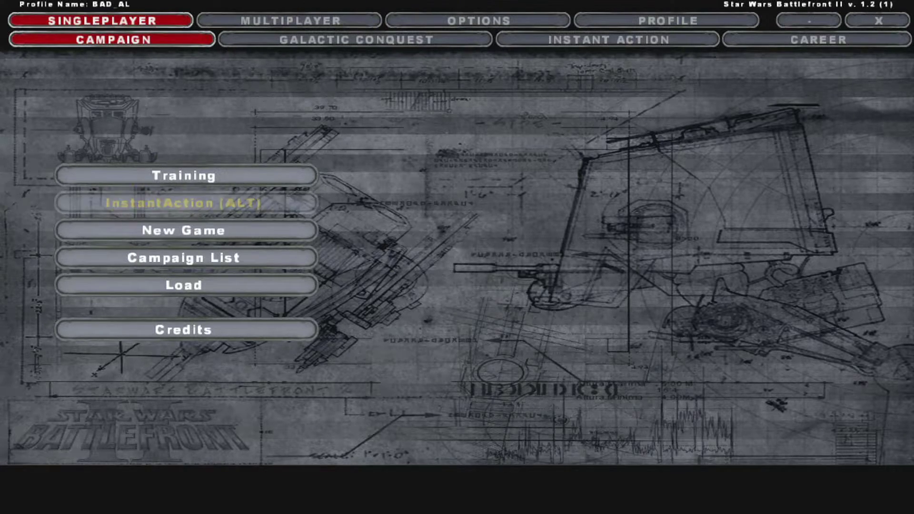
key("Down")
key("Up")
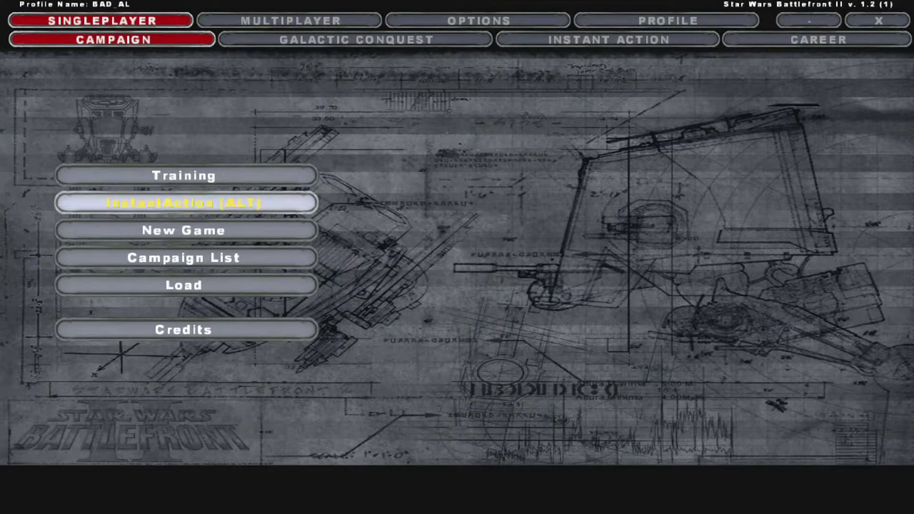
Open the InstantAction (ALT) map selection screen from the campaign options
key("Down")
key("Up")
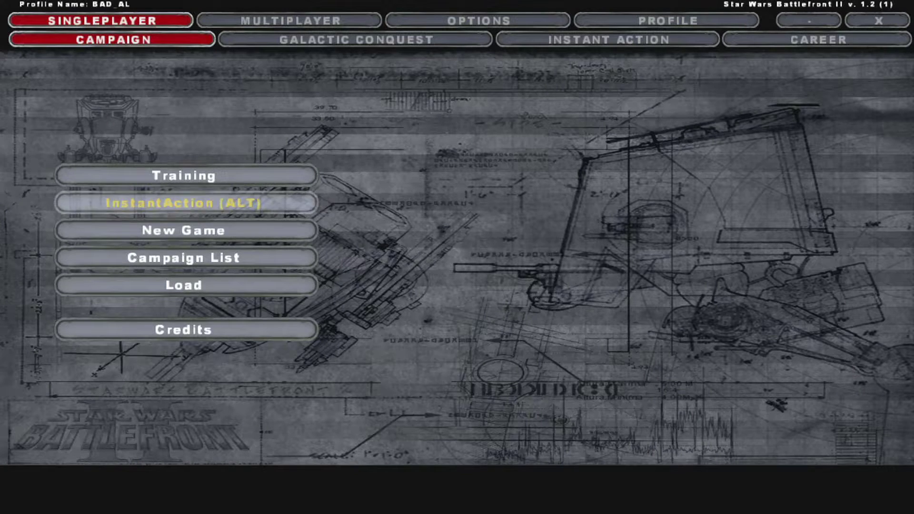
key("Return")
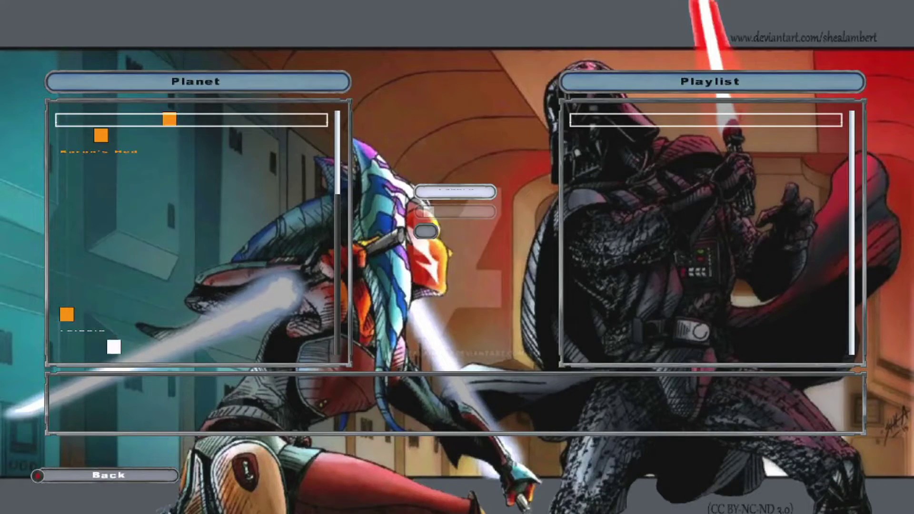
key("Down")
key("Up")
key("Down")
key("Up")
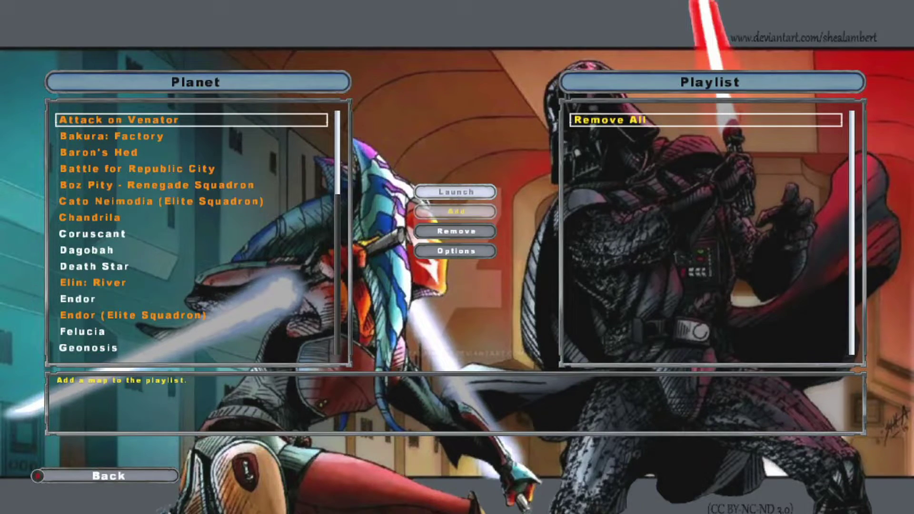
key("Down")
key("Up")
key("Down")
key("Up")
Browse the first maps in the planet list and read their descriptions, ending on Attack on Venator
key("Left")
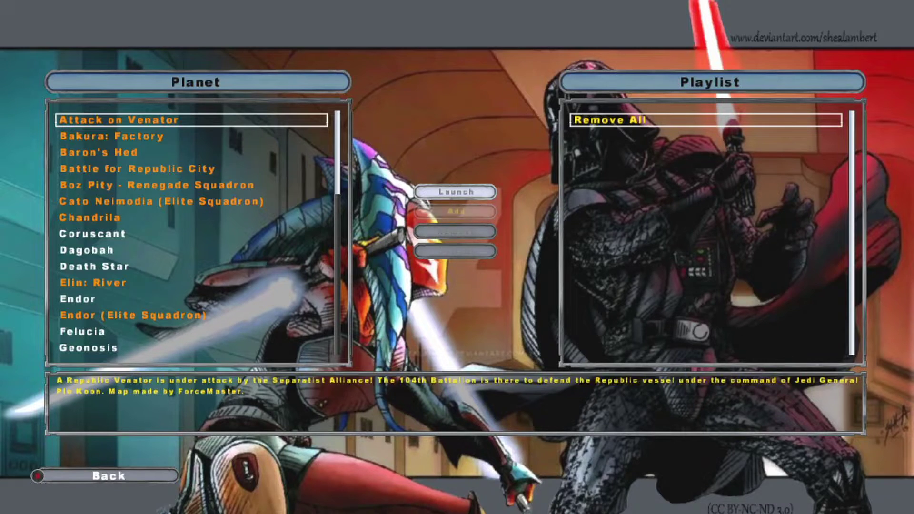
key("Down")
key("Down")
key("Down")
key("Down")
key("Down")
key("Down")
key("Up")
key("Up")
key("Up")
key("Up")
key("Up")
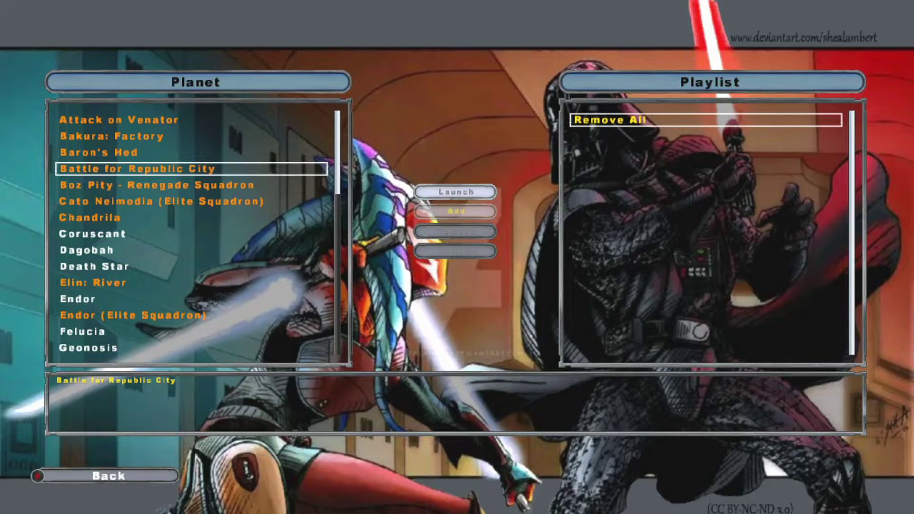
key("Up")
key("Down")
key("Down")
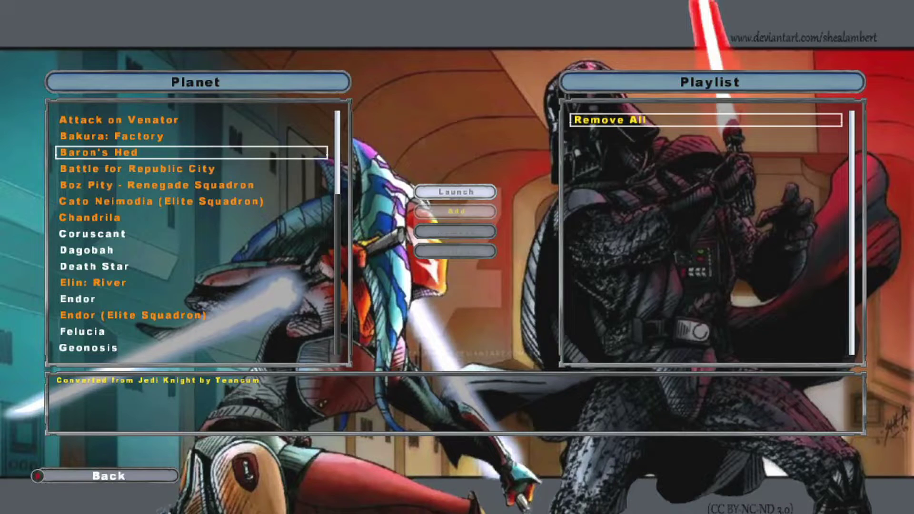
key("Down")
key("Up")
key("Up")
key("Up")
key("Down")
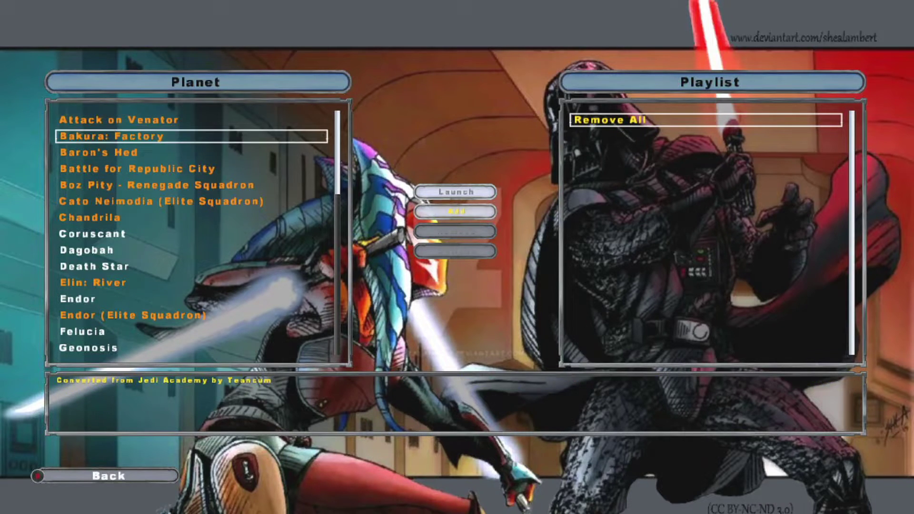
key("Up")
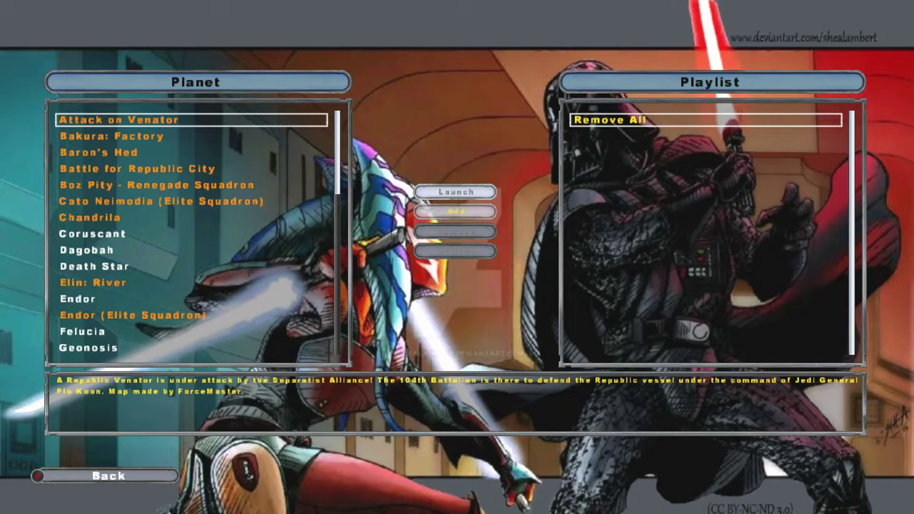
Examine Attack on Venator's Order 66 and Phase 1 modes, including the available era, and return to the planet list
key("Return")
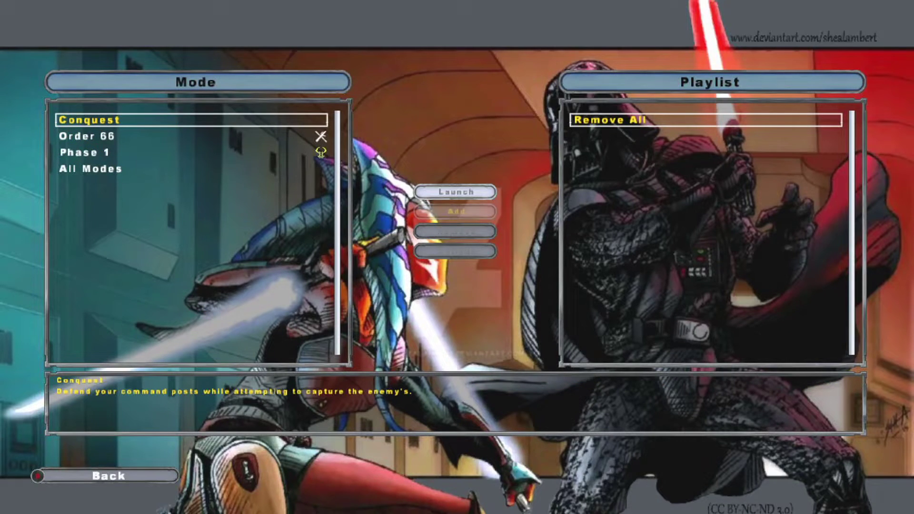
key("Down")
key("Down")
key("Up")
key("Down")
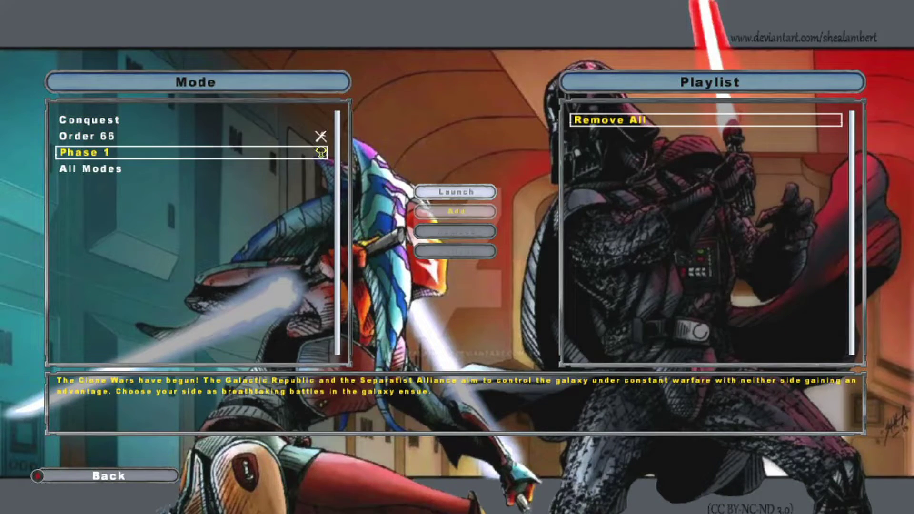
key("Up")
key("Down")
key("Up")
key("Down")
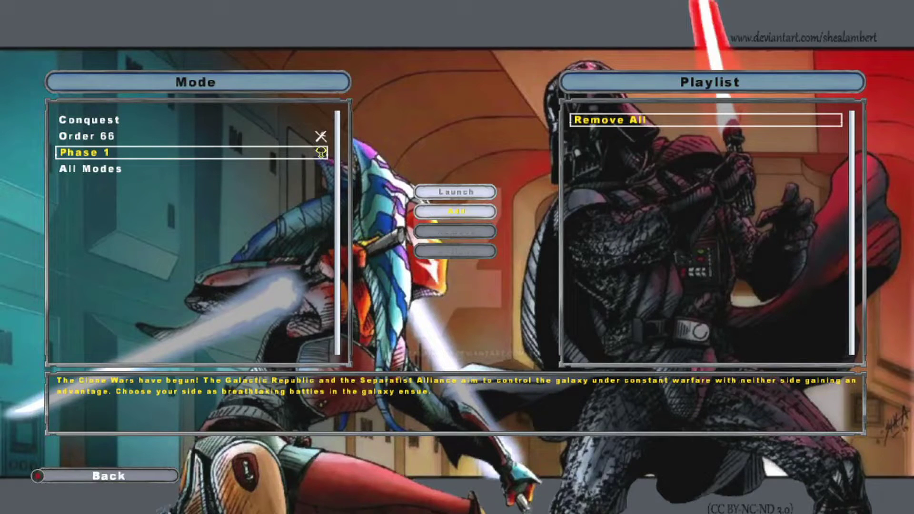
key("Up")
key("Down")
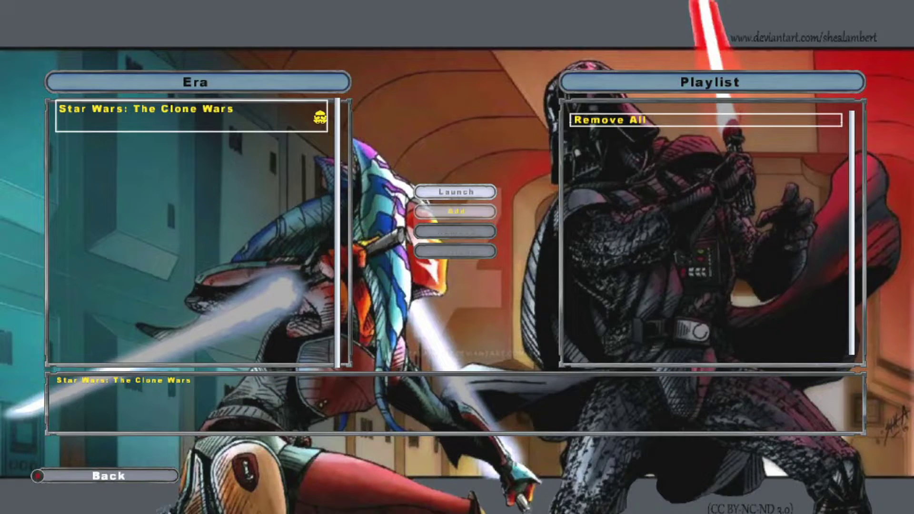
key("Return")
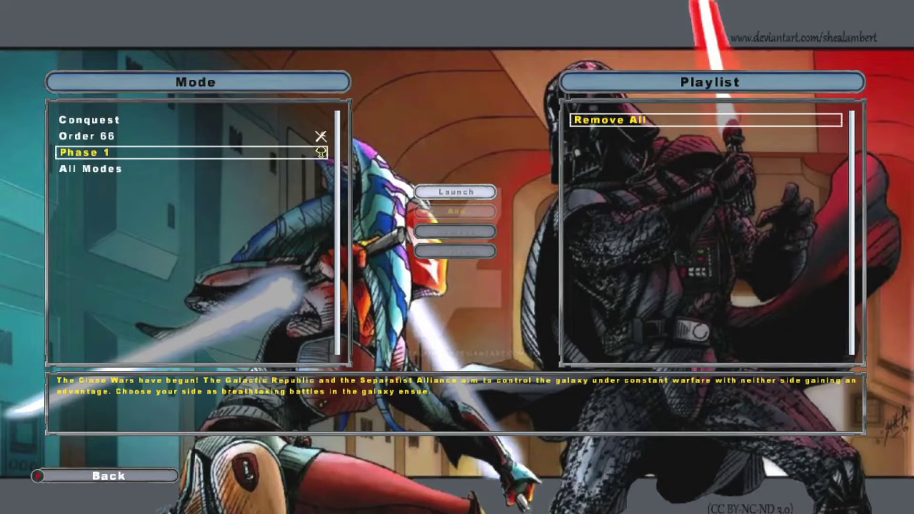
key("Return")
Browse the planet list from Attack on Venator to Coruscant, reading the map descriptions
key("Down")
key("Down")
key("Down")
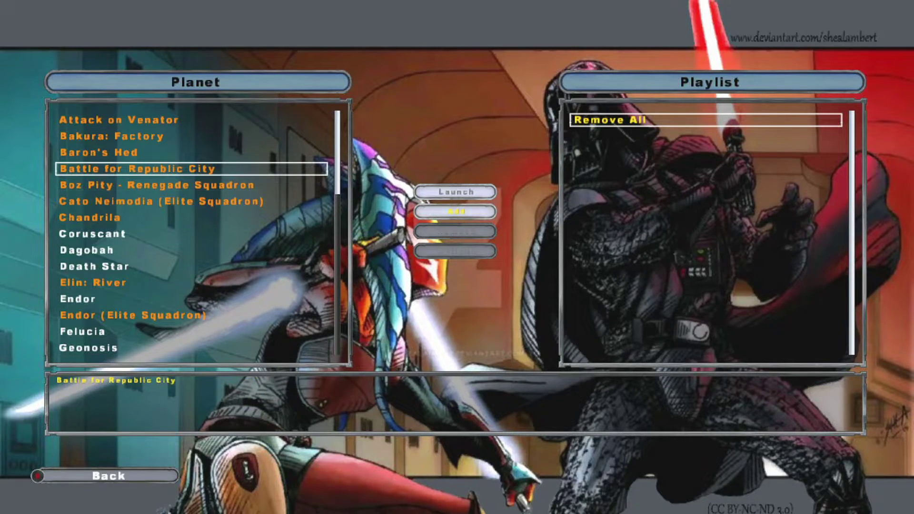
key("Down")
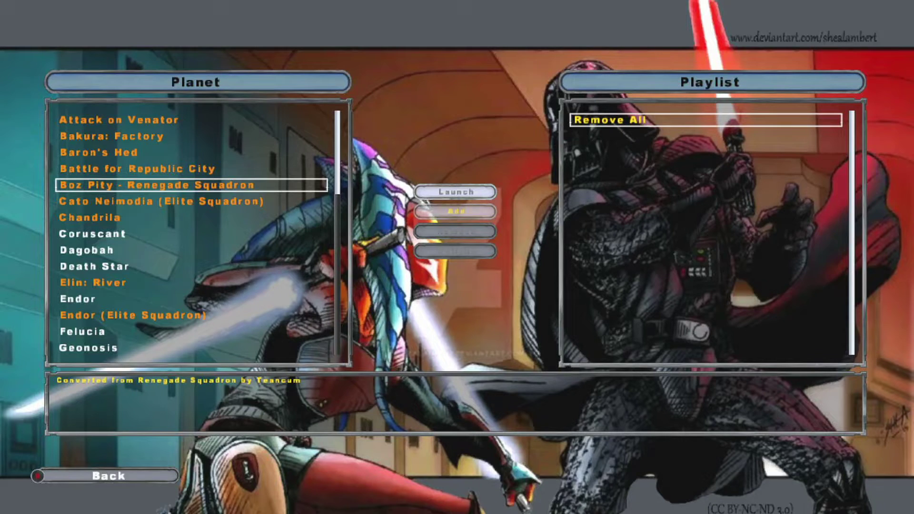
key("Down")
key("Down")
key("Down")
key("Down")
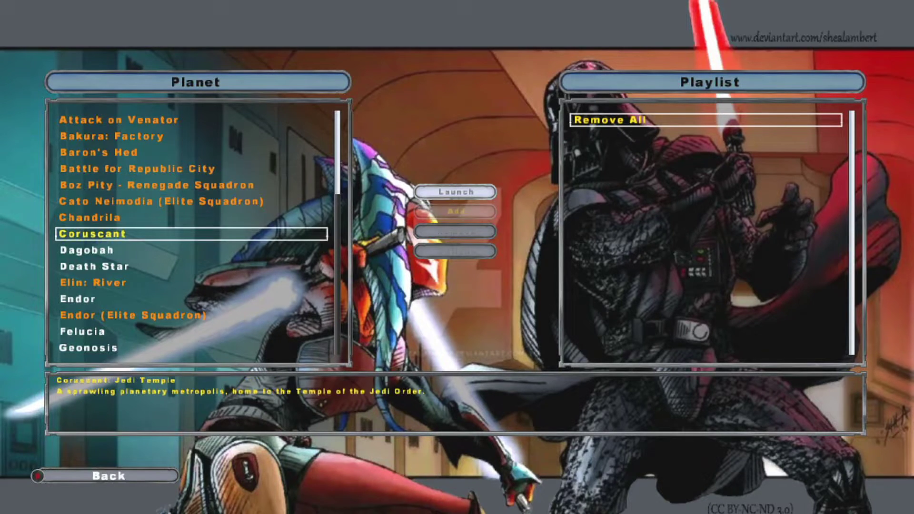
Launch a Conquest match on Coruscant: Jedi Temple in the Clone Wars era
key("Up")
key("Return")
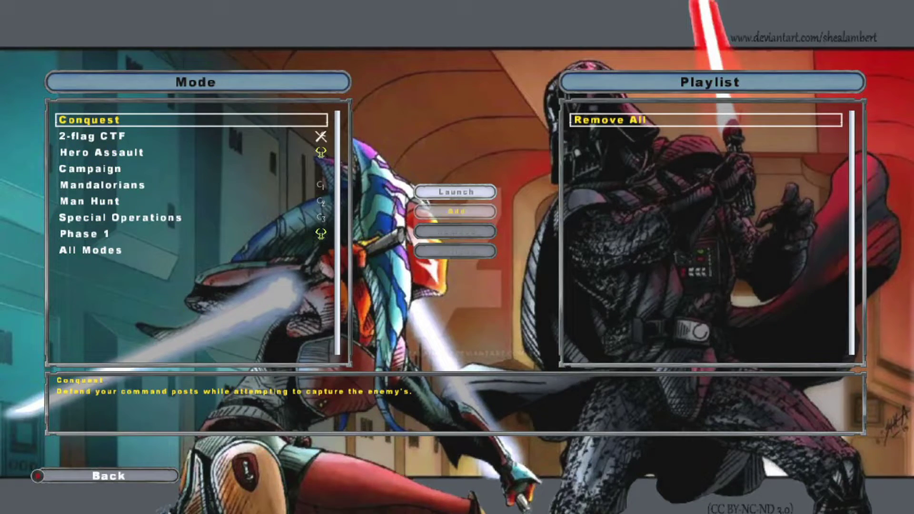
key("Return")
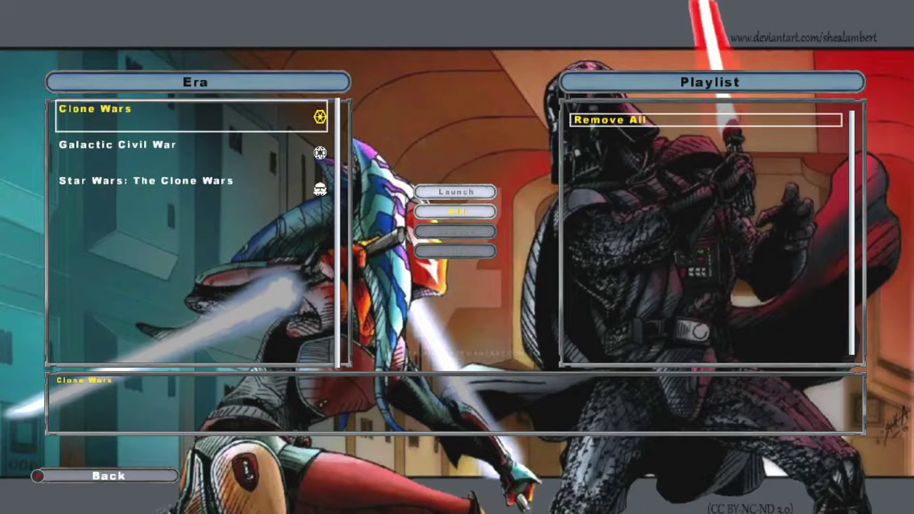
key("Return")
key("Return")
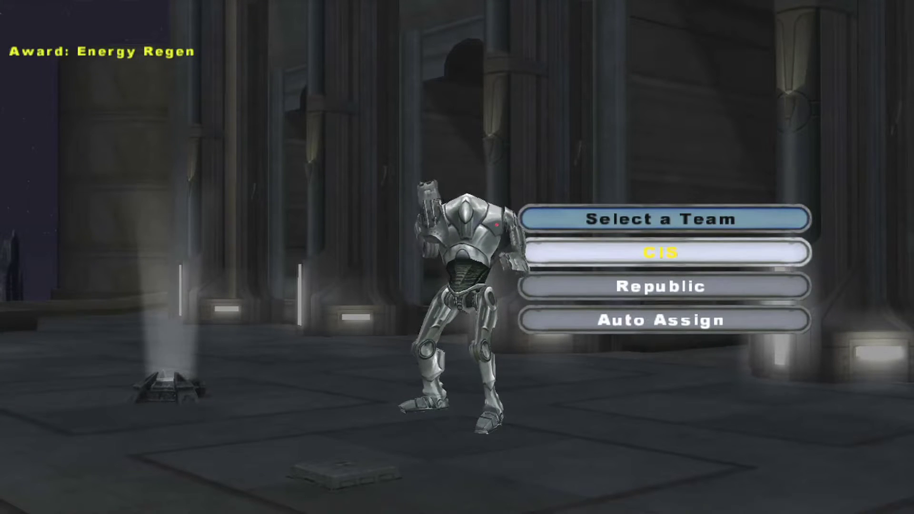
Compare the CIS and Republic teams and join the Republic
key("Down")
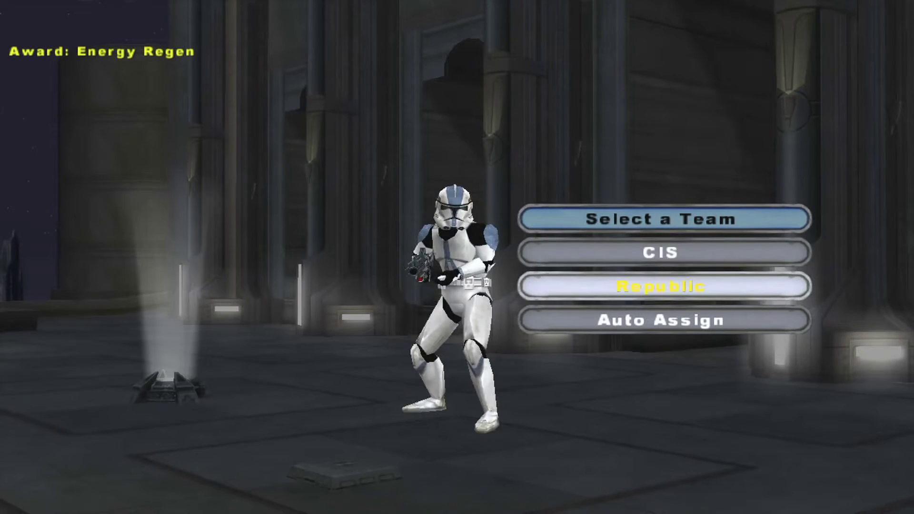
key("Up")
key("Down")
key("Up")
key("Down")
key("Up")
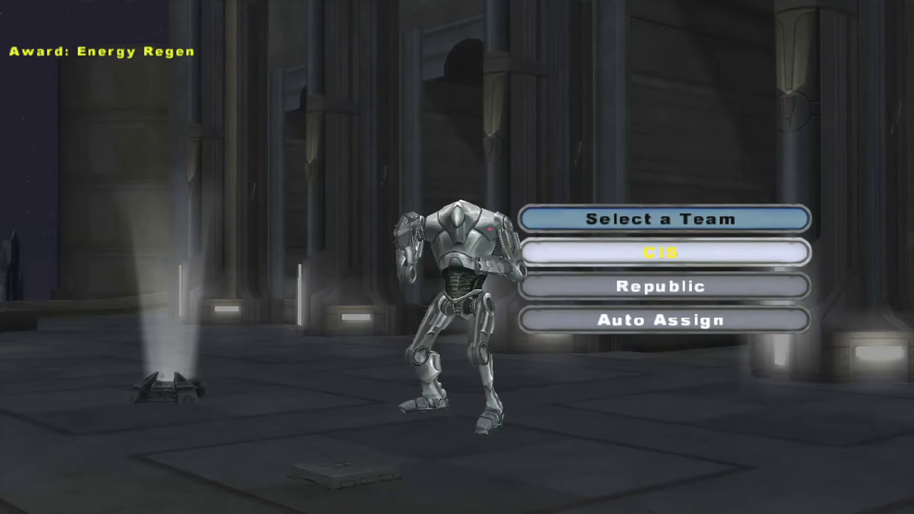
key("Down")
key("Return")
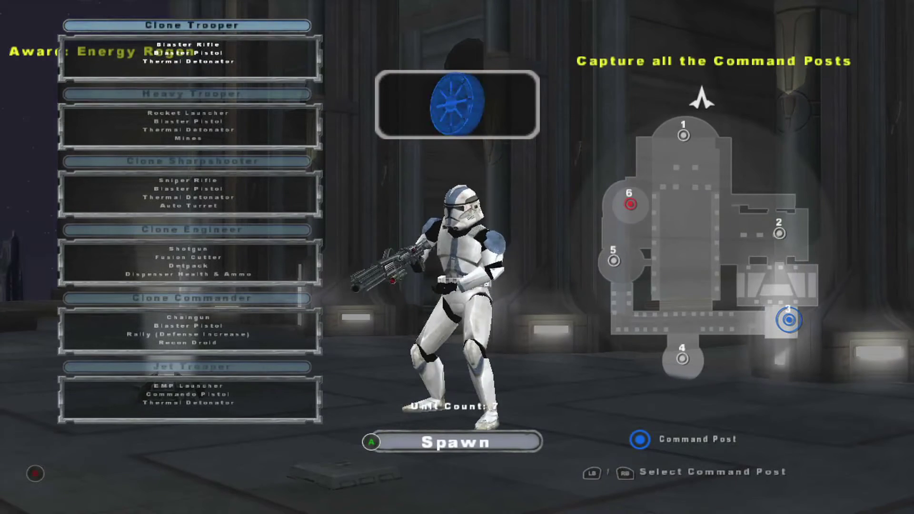
Look through the Republic unit classes and their weapon loadouts, ending on the Clone Trooper
key("Down")
key("Down")
key("Down")
key("Up")
key("Up")
key("Up")
key("Down")
key("Down")
key("Down")
key("Down")
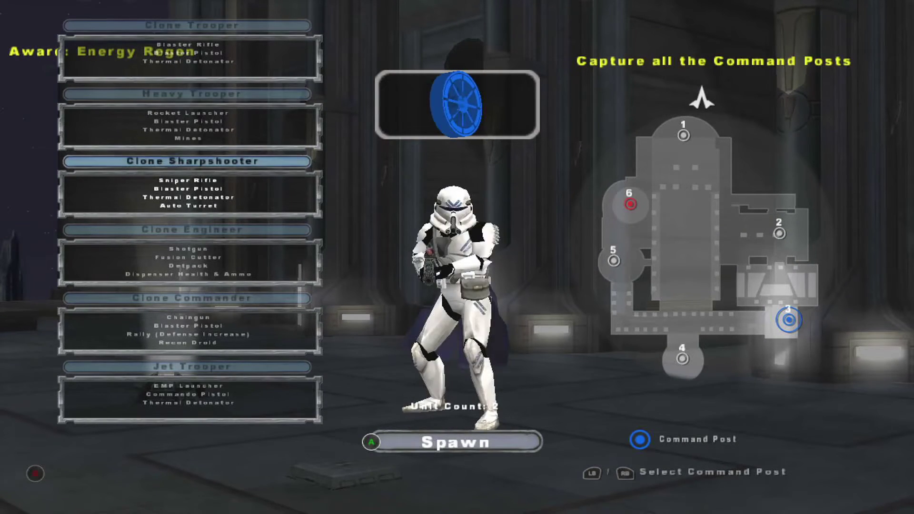
key("Down")
key("Up")
key("Up")
key("Up")
key("Up")
key("Up")
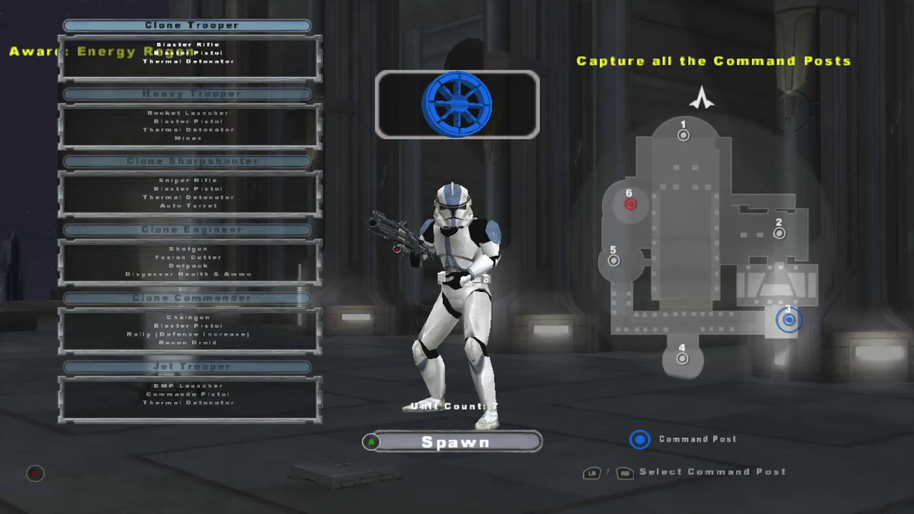
key("Down")
key("Down")
key("Down")
key("Down")
key("Up")
key("Up")
key("Up")
key("Up")
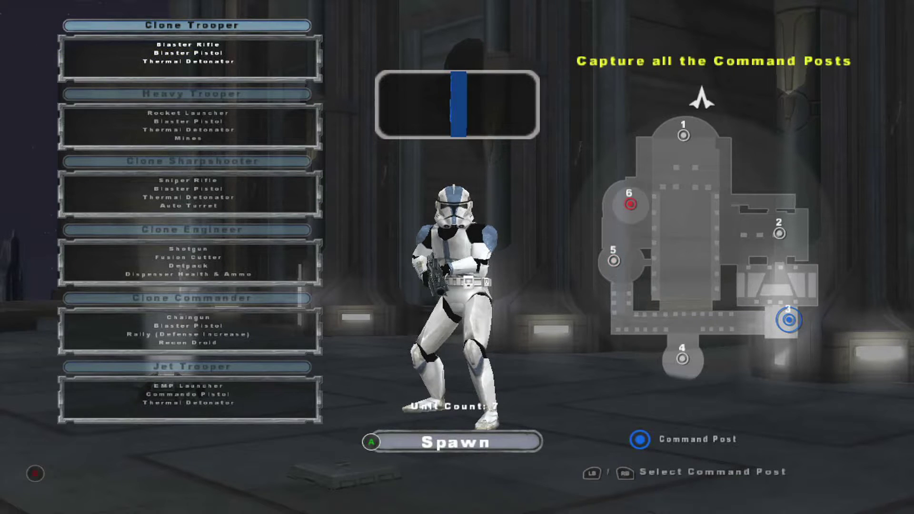
Spawn as a Clone Trooper at command post 4
key("Return")
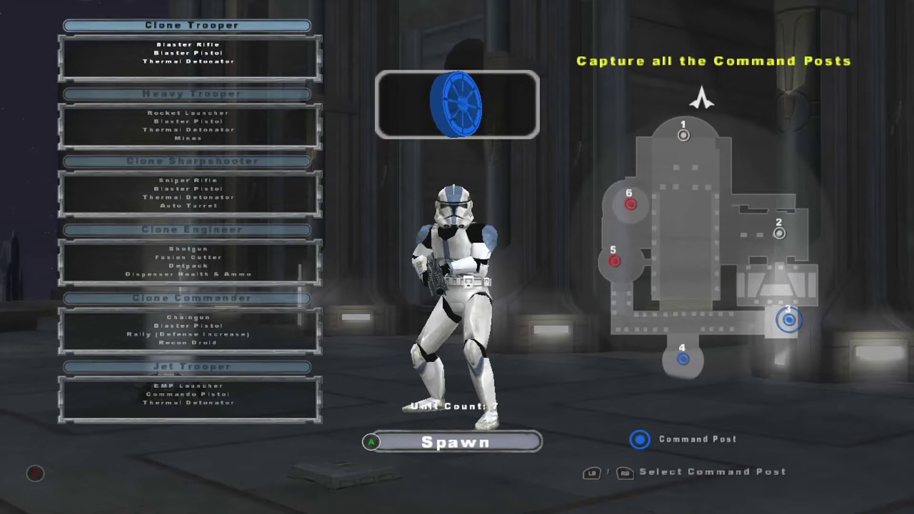
left_click(684, 359)
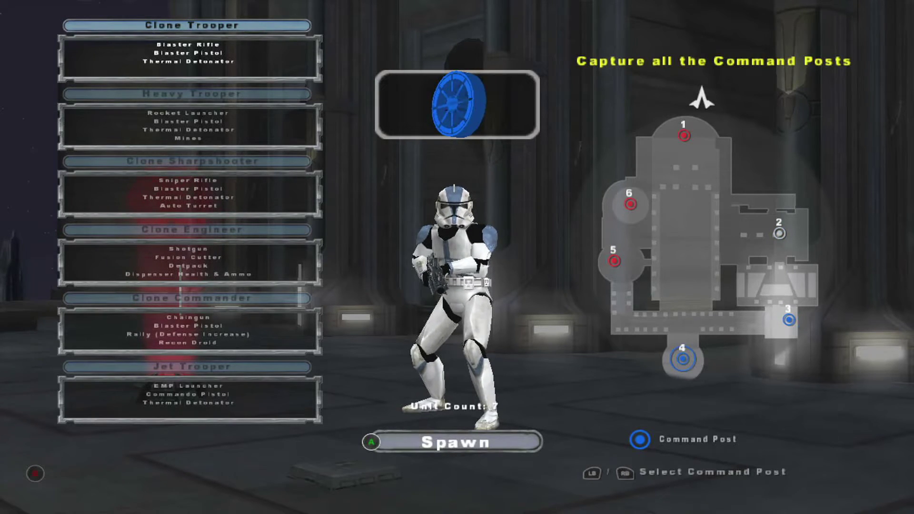
key("Return")
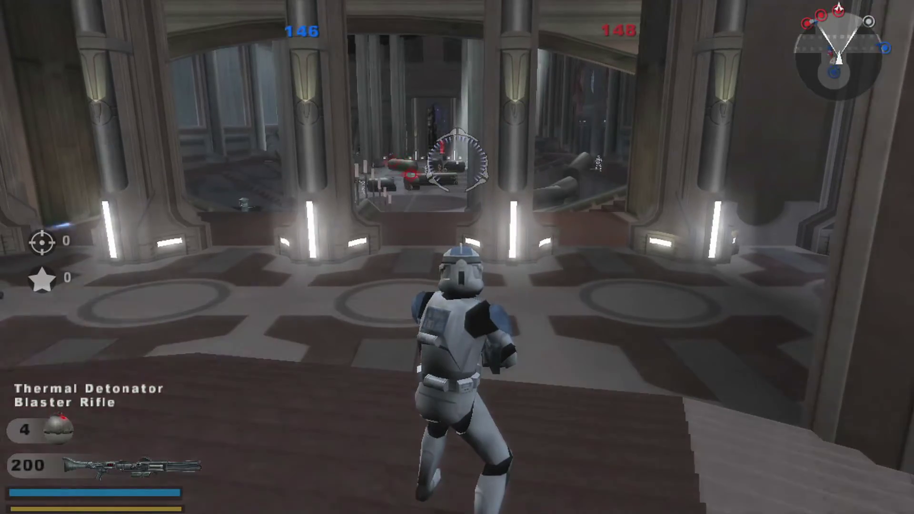
Advance onto the steps and shoot the Super Battle Droids with the blaster rifle
key("w")
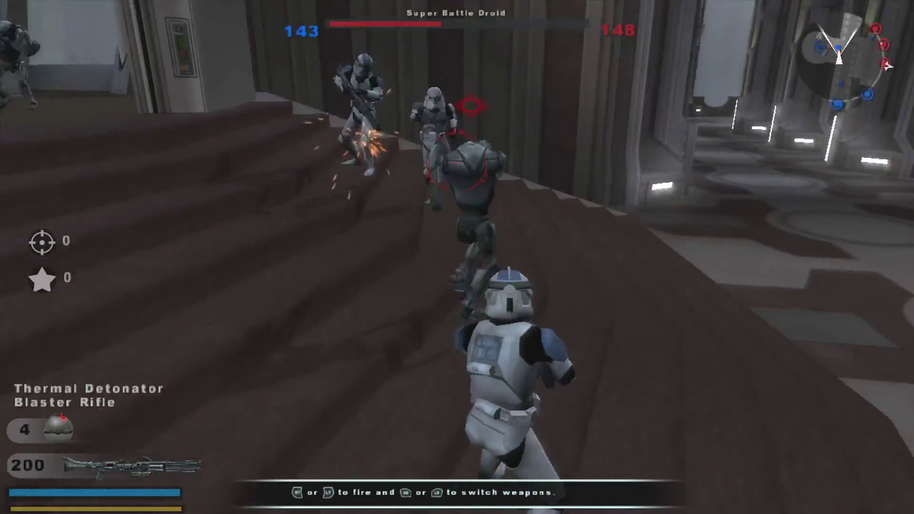
left_click(457, 162)
left_click(457, 162)
left_click(457, 162)
left_click(457, 163)
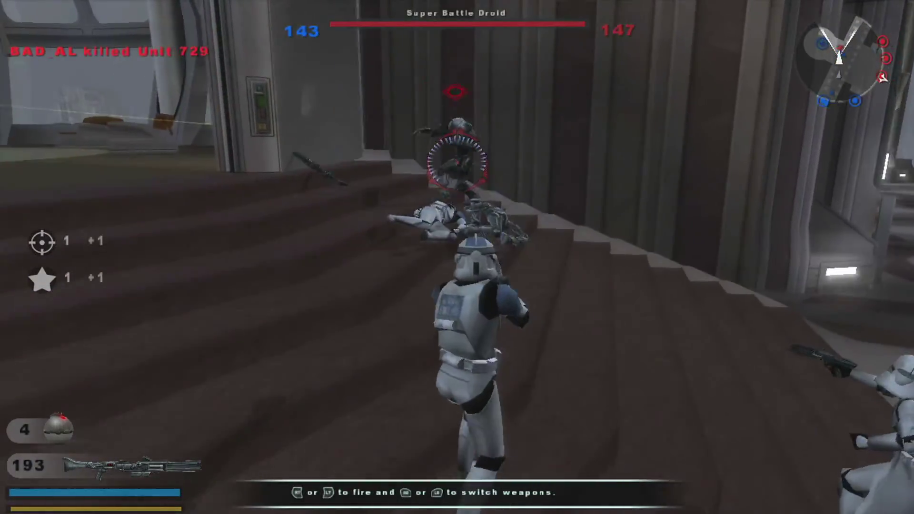
left_click(457, 162)
left_click(457, 162)
left_click(458, 163)
left_click(458, 163)
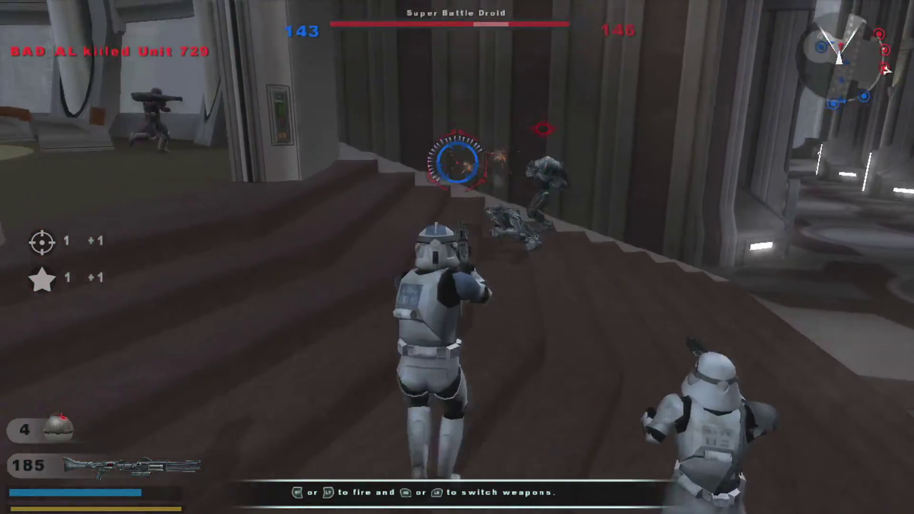
left_click(457, 162)
left_click(457, 162)
left_click(457, 163)
left_click(457, 162)
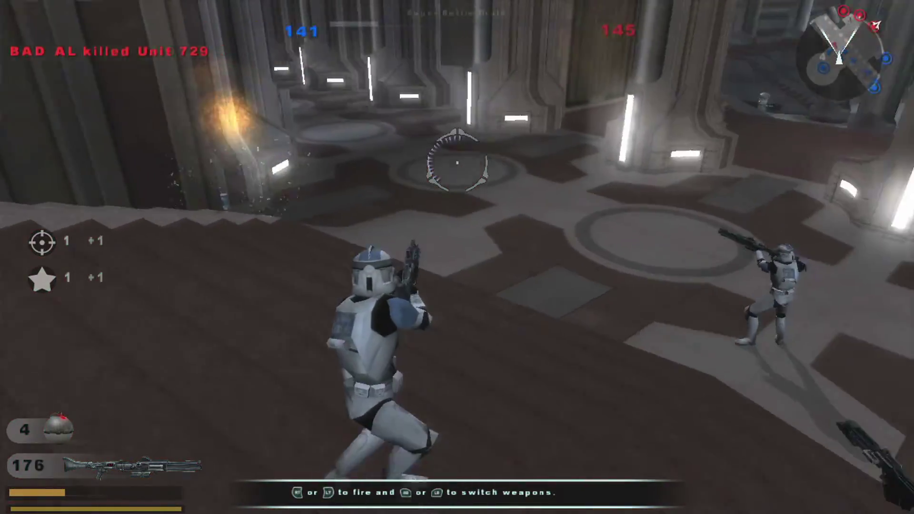
Run down from the steps and along the pillared temple hallway
key("w")
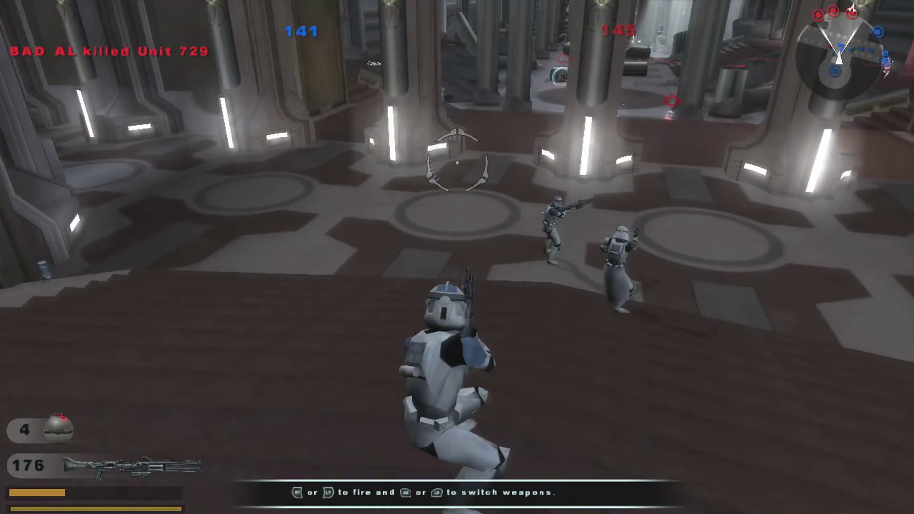
key("w")
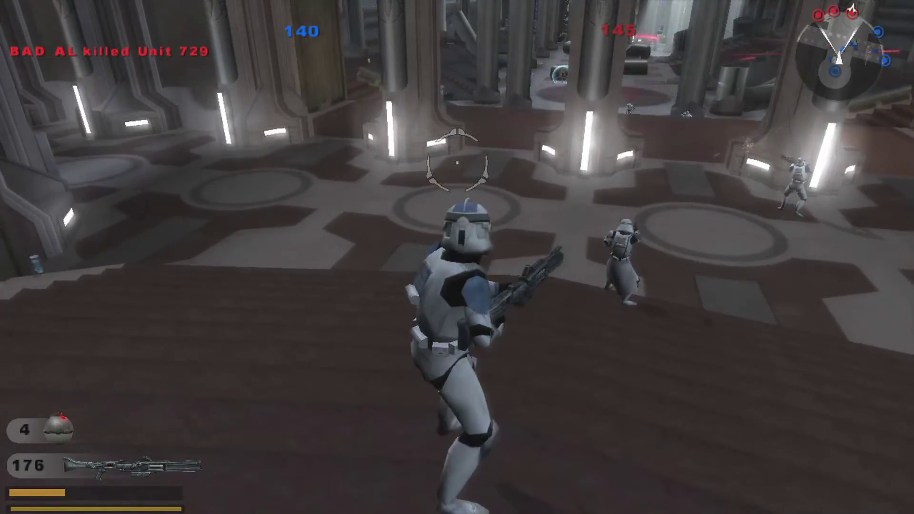
key("w")
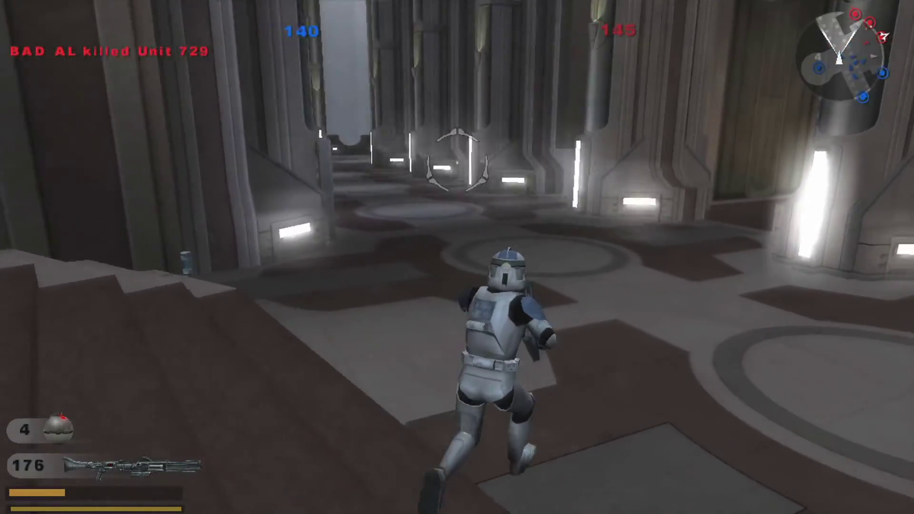
key("w")
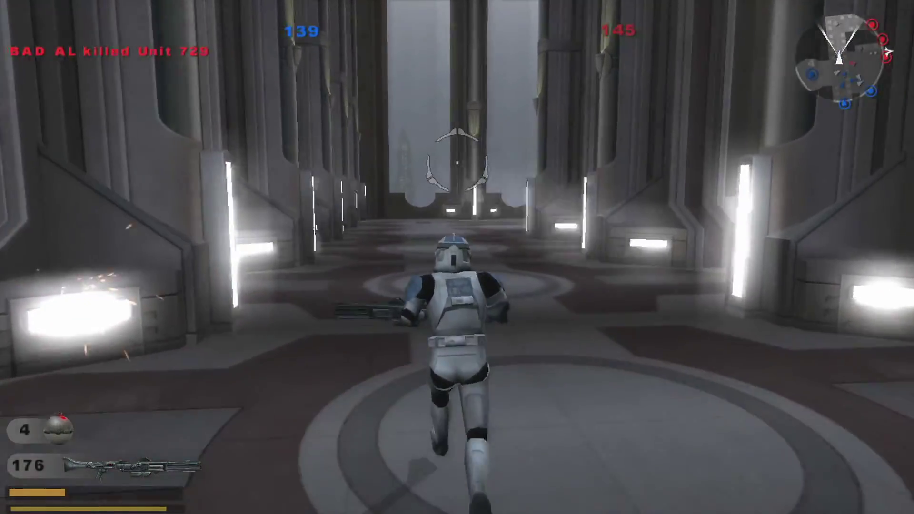
Pause the battle and open the game options
key("Escape")
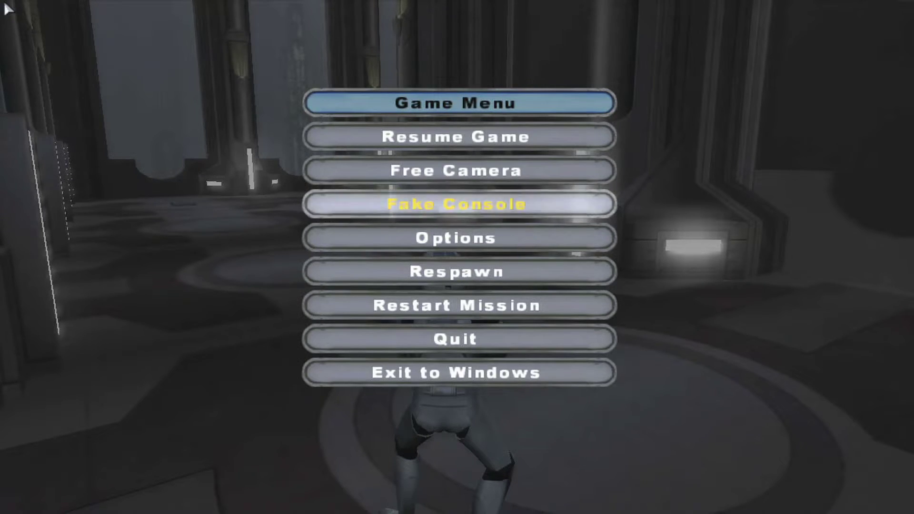
key("Down")
key("Return")
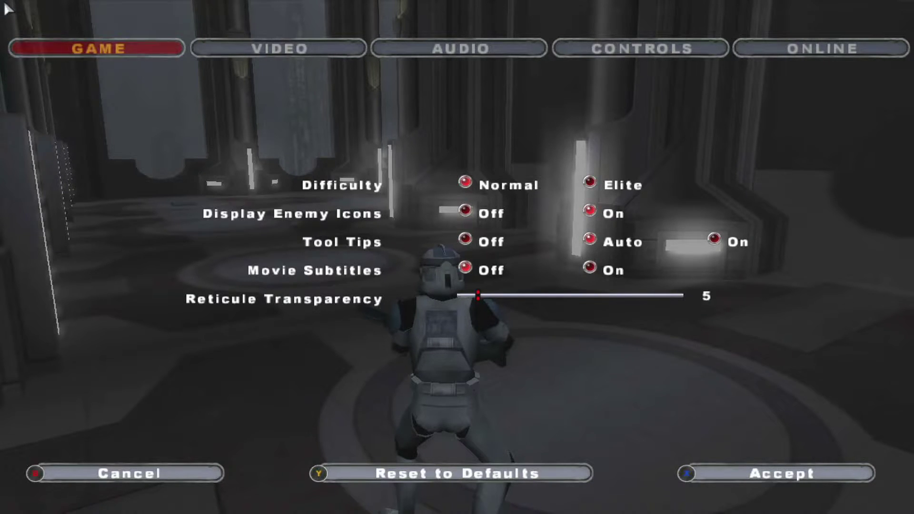
Go through the video and audio options to the control settings and open the infantry gamepad controls
key("Right")
key("Return")
key("Right")
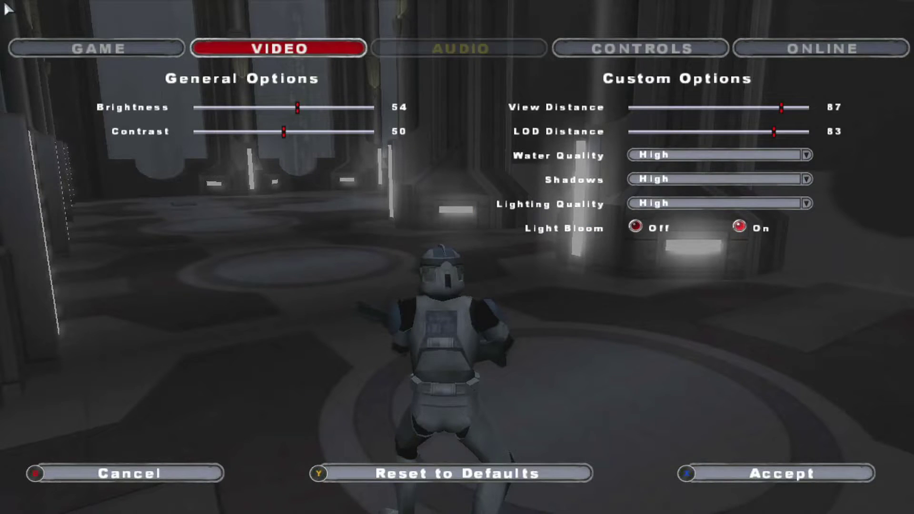
key("Return")
key("Right")
key("Return")
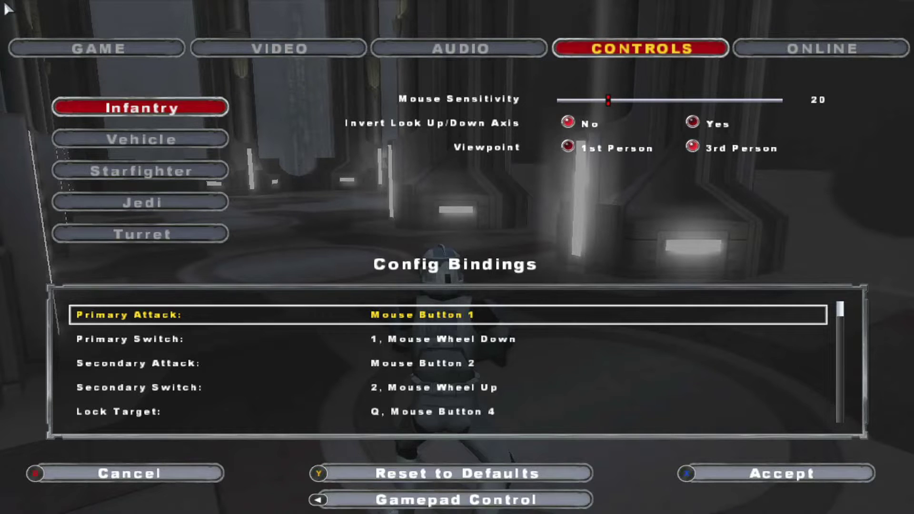
key("BackSpace")
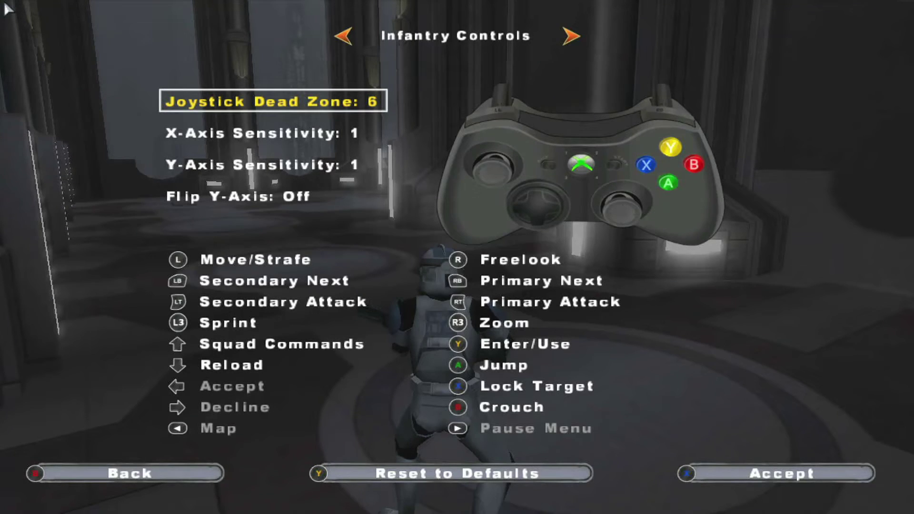
Examine the infantry gamepad's dead zone, axis sensitivity and flip settings, plus assignments such as Squad Commands
key("Down")
key("Down")
key("Down")
key("Down")
key("Down")
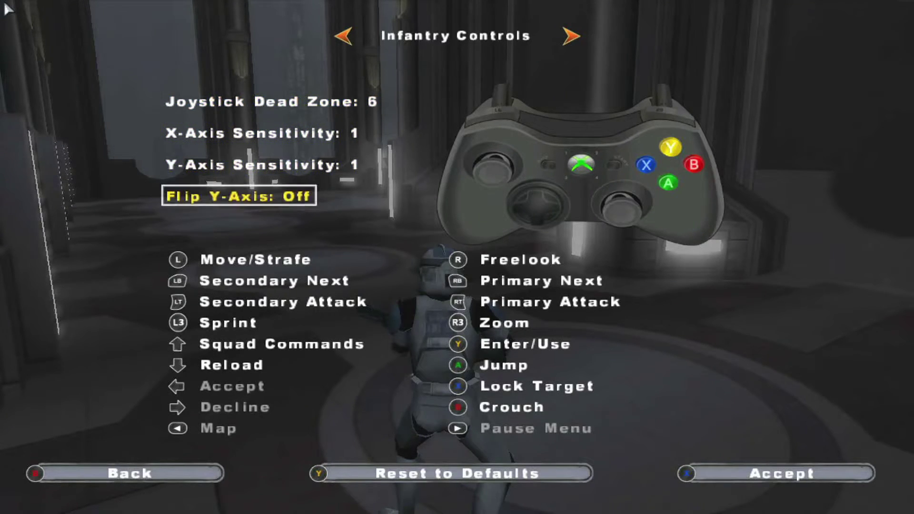
key("Up")
key("Down")
key("Down")
key("Down")
key("Down")
key("Down")
key("Down")
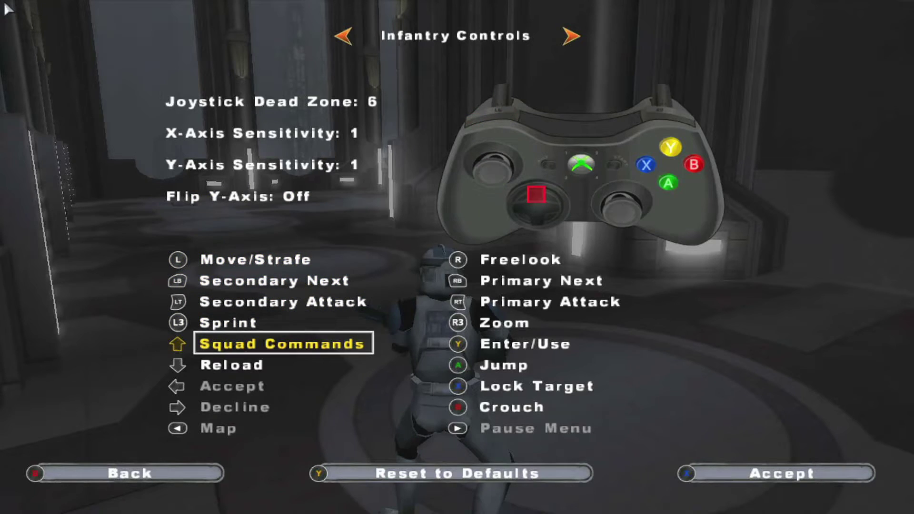
key("Up")
key("Down")
key("Down")
key("Down")
key("Down")
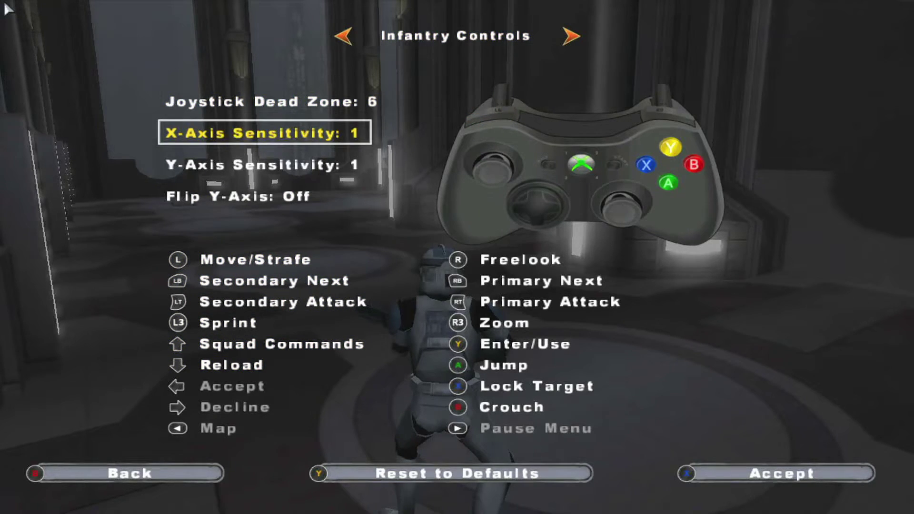
key("Down")
key("Down")
key("Down")
key("Down")
key("Down")
key("Down")
key("Down")
key("Down")
key("Down")
key("Down")
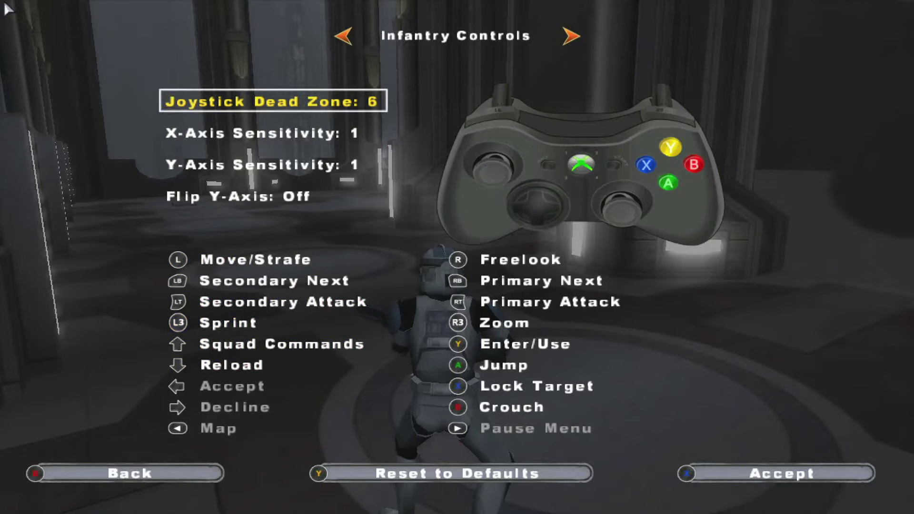
Check the infantry gamepad assignments between Primary Attack and Jump on the controller diagram
key("Down")
key("Down")
key("Right")
key("Down")
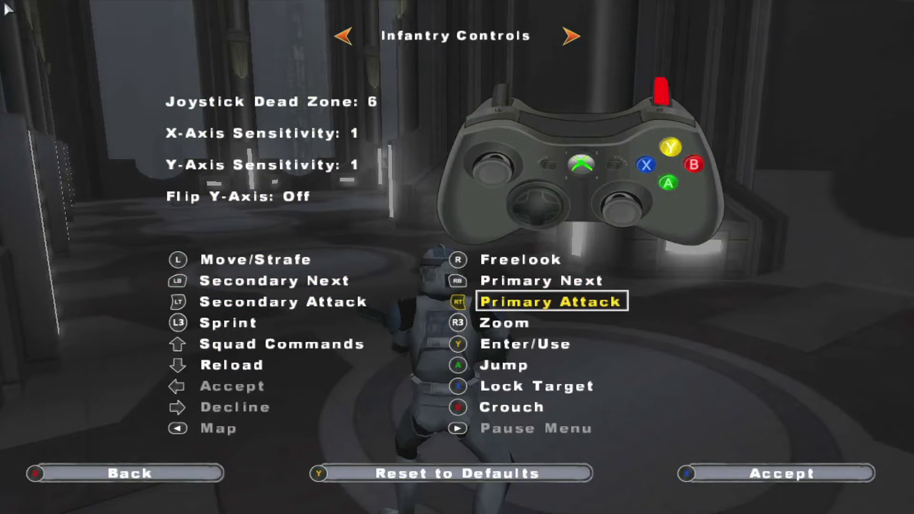
key("Down")
key("Down")
key("Down")
key("Up")
key("Up")
key("Up")
key("Down")
key("Down")
key("Down")
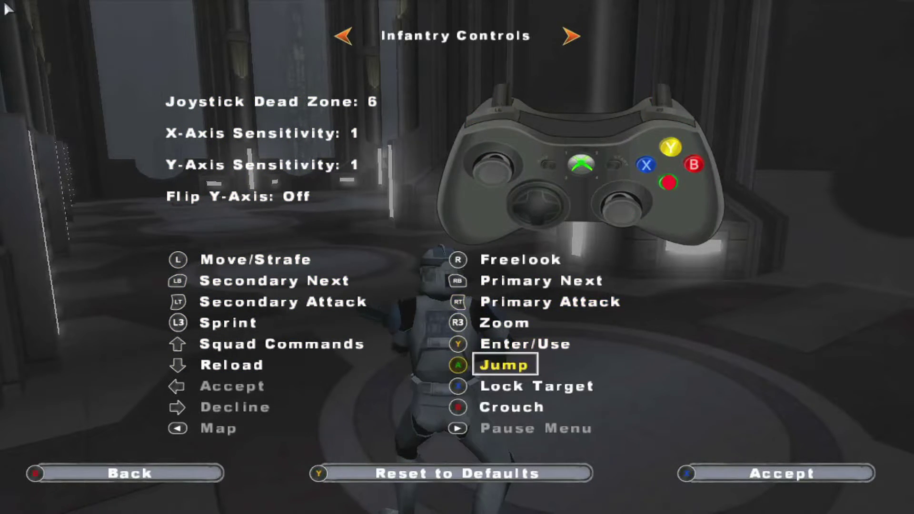
key("Up")
key("Up")
key("Up")
key("Down")
key("Down")
key("Down")
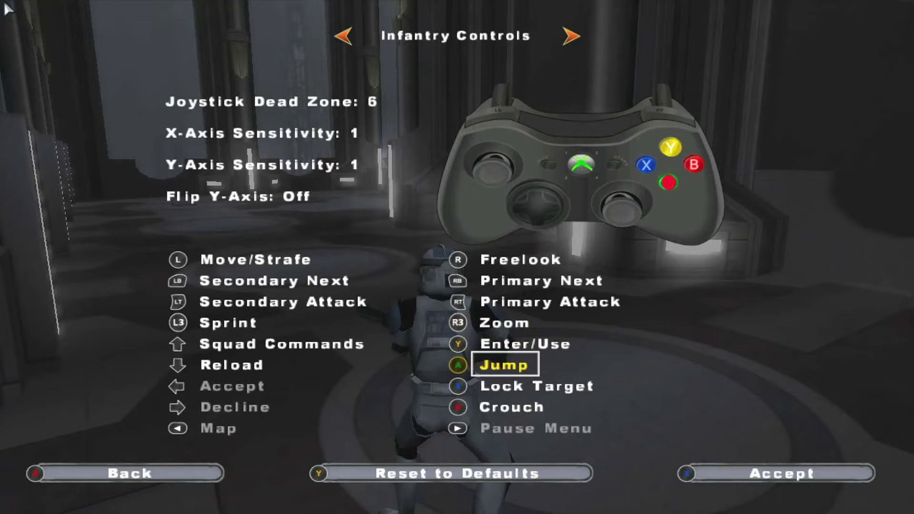
Open the action choices for the infantry gamepad's Crouch assignment and look through them as far as Lock Target
key("Down")
key("Down")
key("Return")
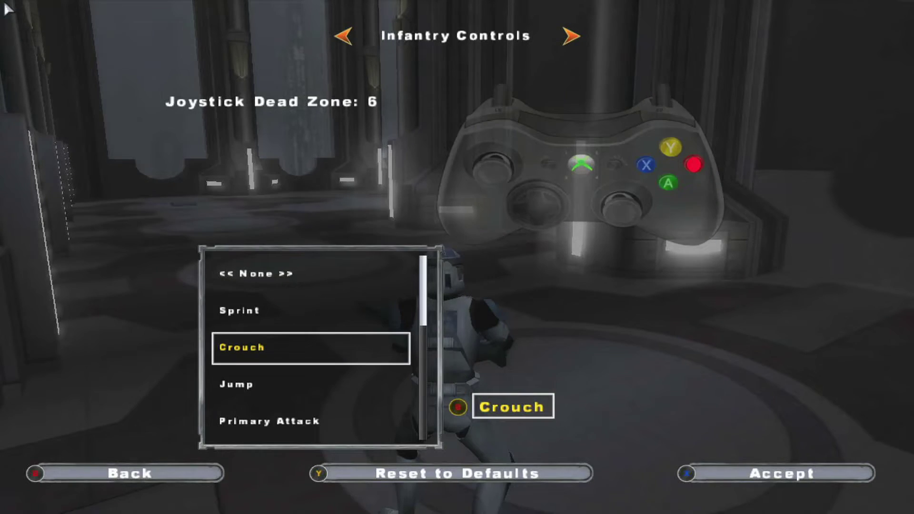
key("Up")
key("Up")
key("Down")
key("Down")
key("Down")
key("Down")
key("Down")
key("Down")
key("Down")
key("Down")
key("Down")
key("Down")
key("Down")
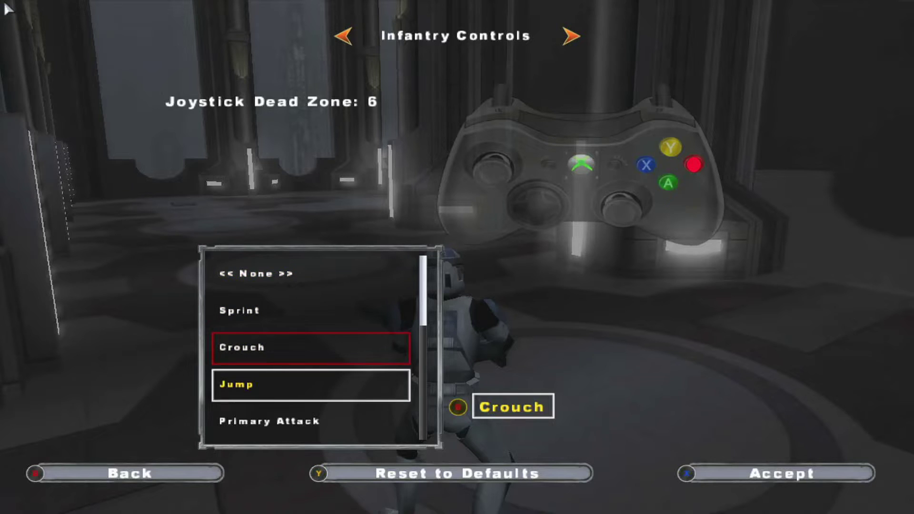
key("Down")
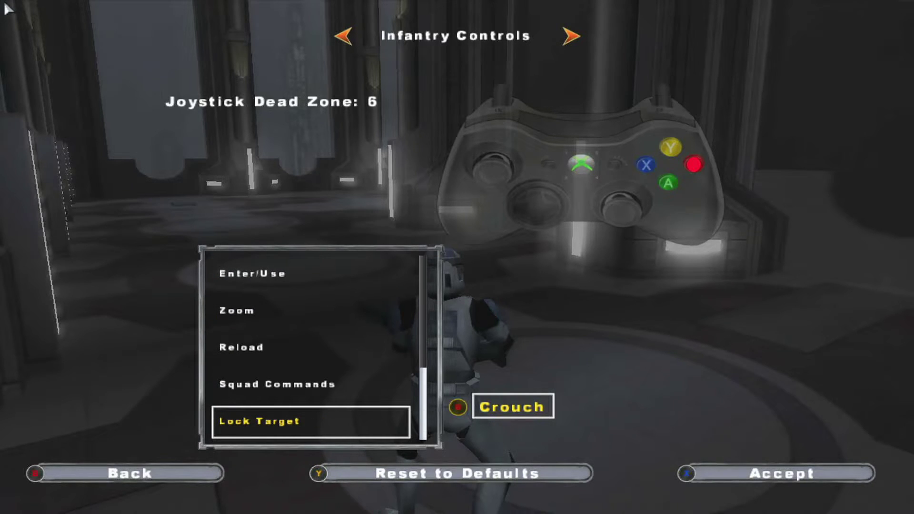
Review the available actions back up to << None >>, and keep Crouch as the assignment
key("Up")
key("Up")
key("Up")
key("Up")
key("Up")
key("Down")
key("Down")
key("Down")
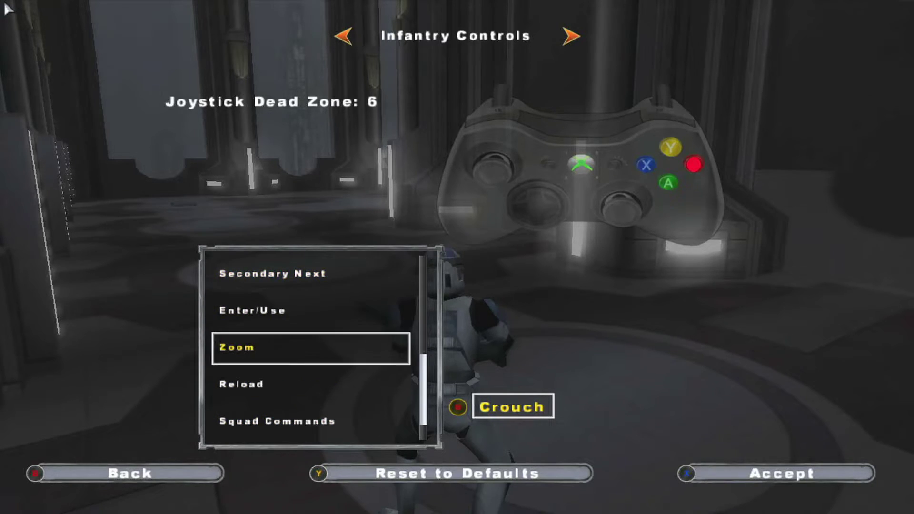
key("Up")
key("Up")
key("Up")
key("Up")
key("Up")
key("Up")
key("Up")
key("Up")
key("Up")
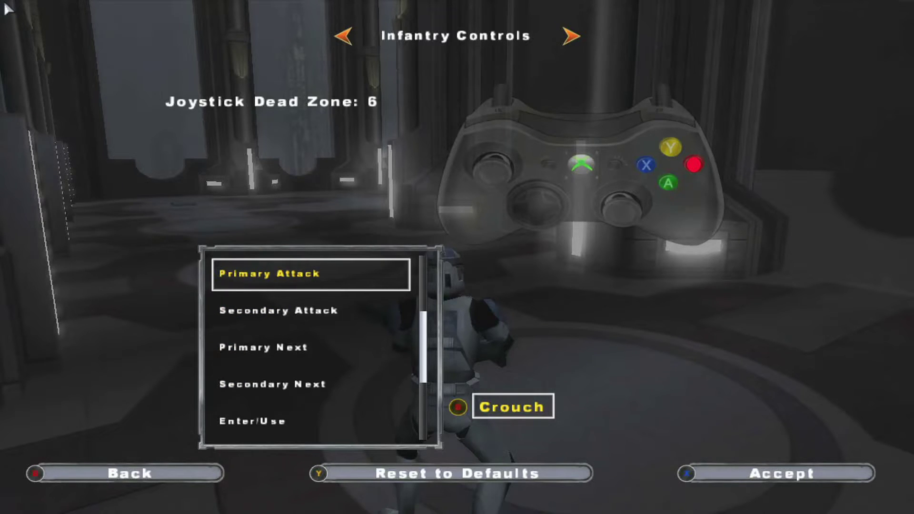
key("Up")
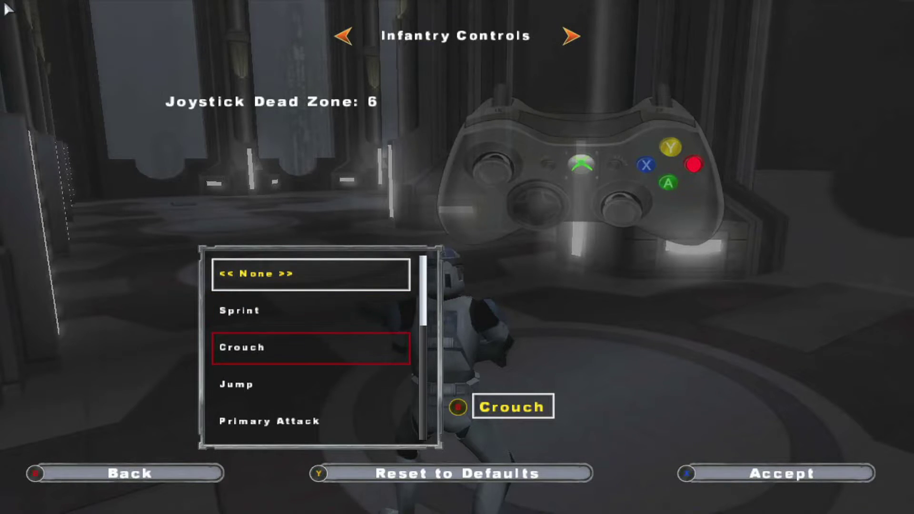
key("Down")
key("Down")
key("Return")
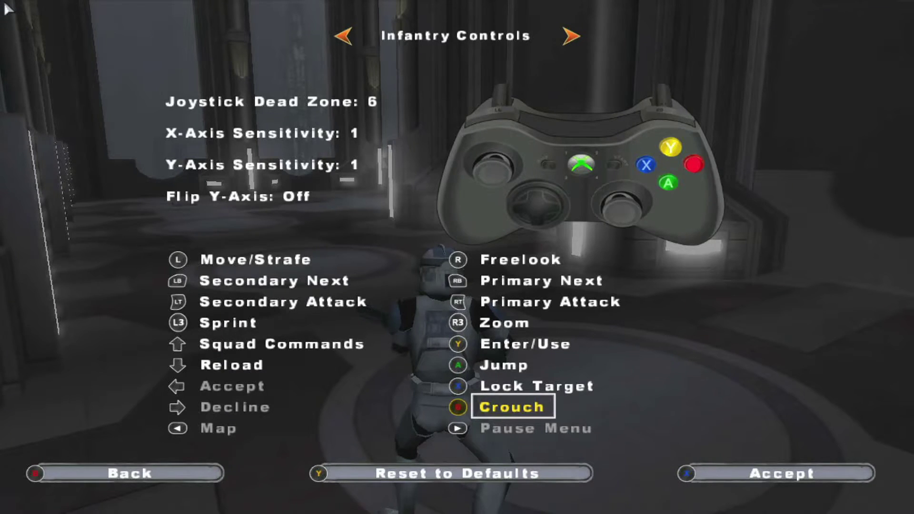
Leave the gamepad controls and options without accepting, and quit the battle to the main menu
key("Escape")
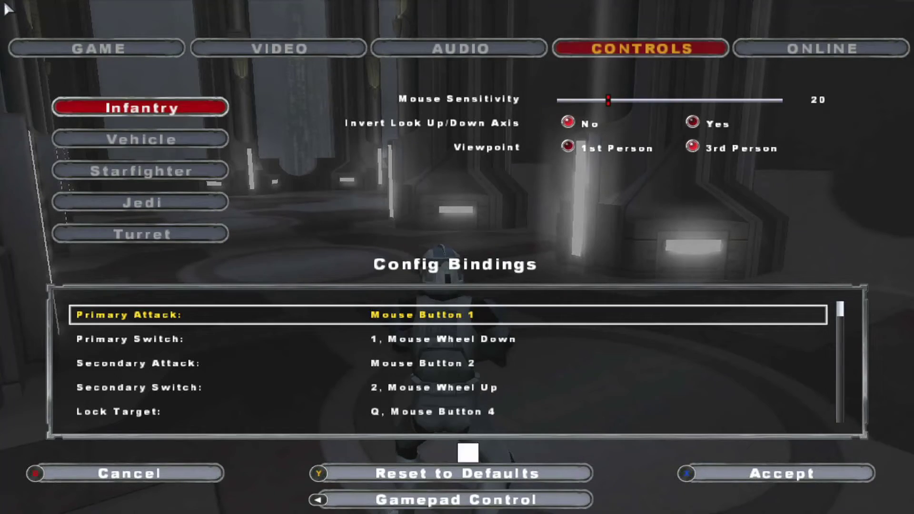
key("Escape")
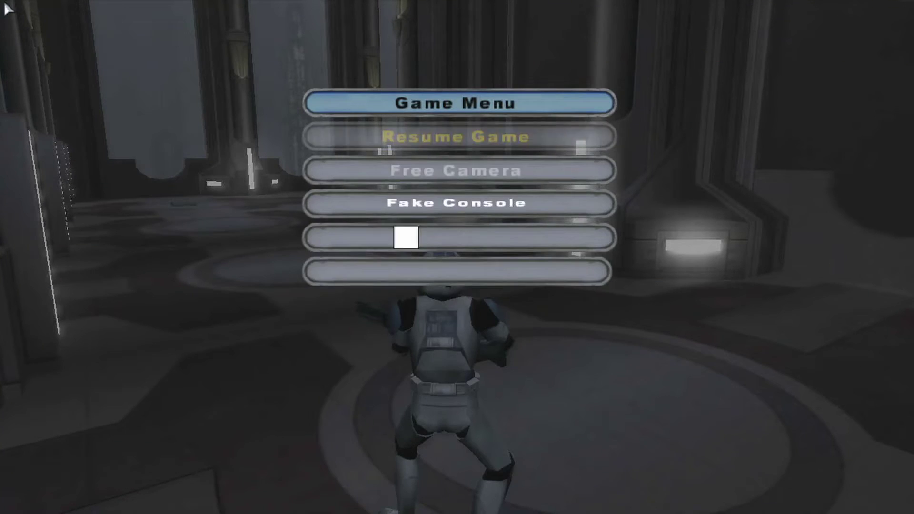
key("Down")
key("Down")
key("Down")
key("Down")
key("Down")
key("Down")
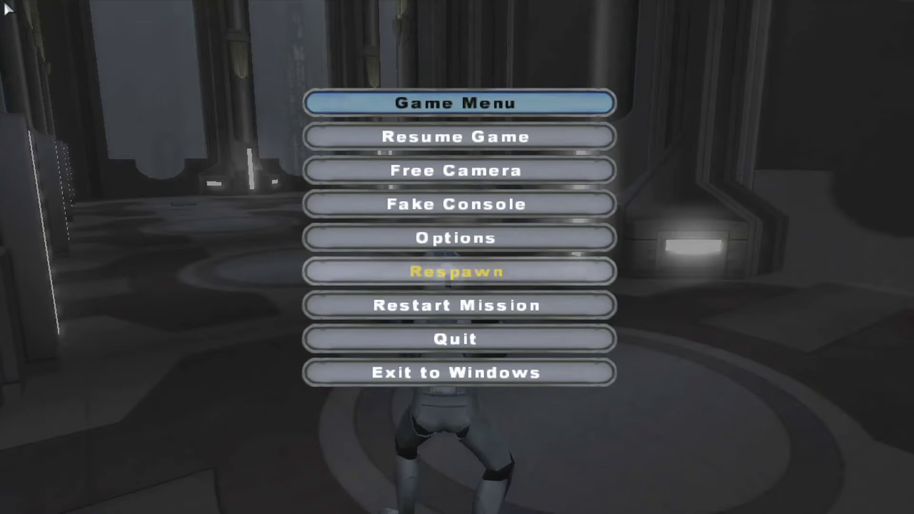
key("Return")
key("Up")
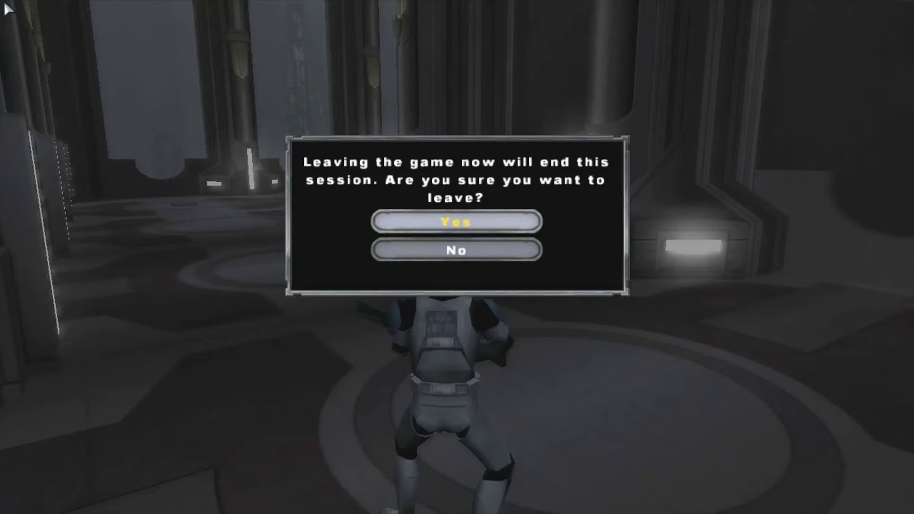
key("Return")
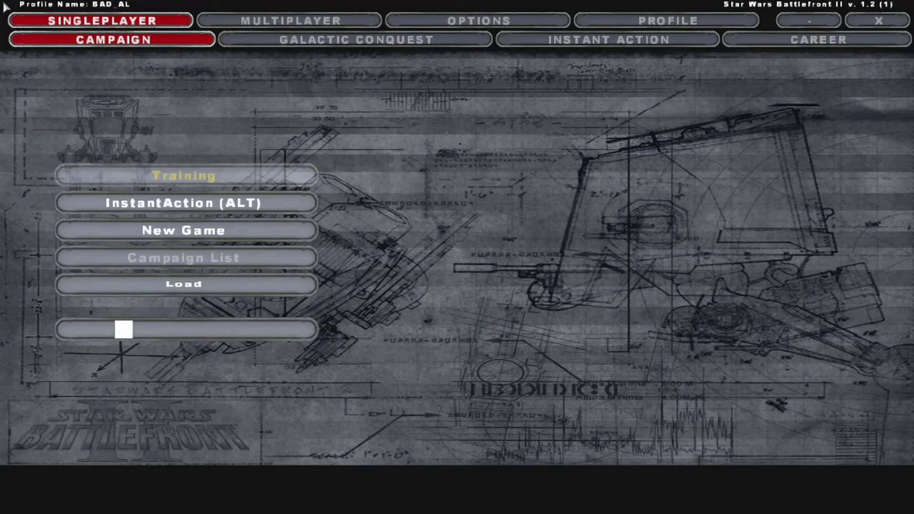
Take a look at InstantAction (ALT) and return to the campaign screen
key("Down")
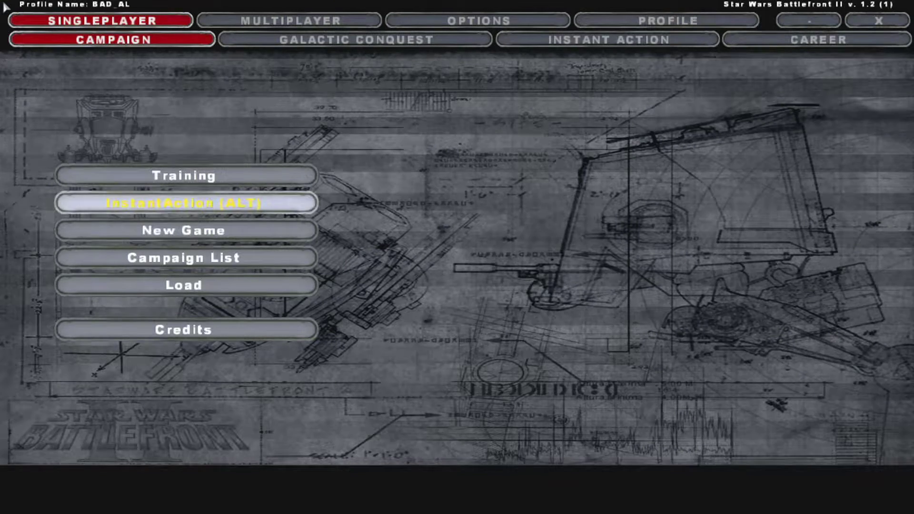
key("Return")
key("Escape")
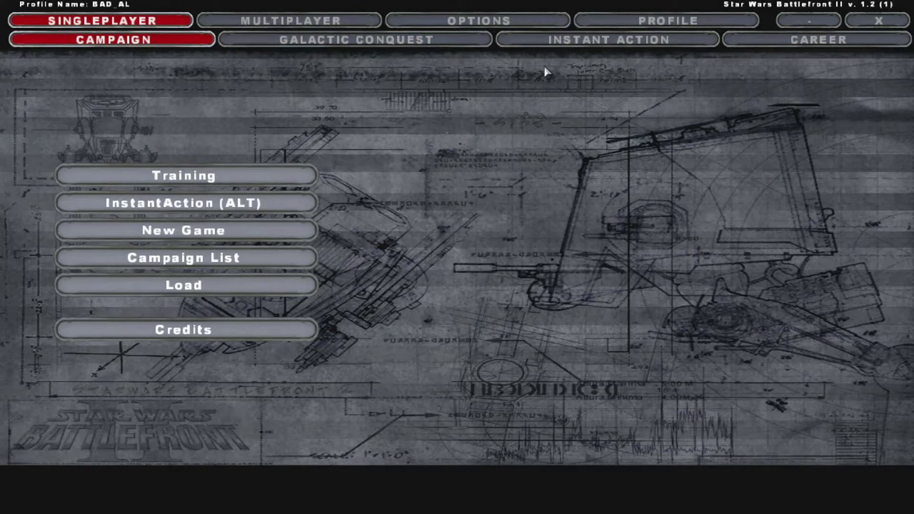
Open Instant Action and compare the modes and eras of maps such as Battle for Republic City, Chandrila and Death Star
left_click(594, 42)
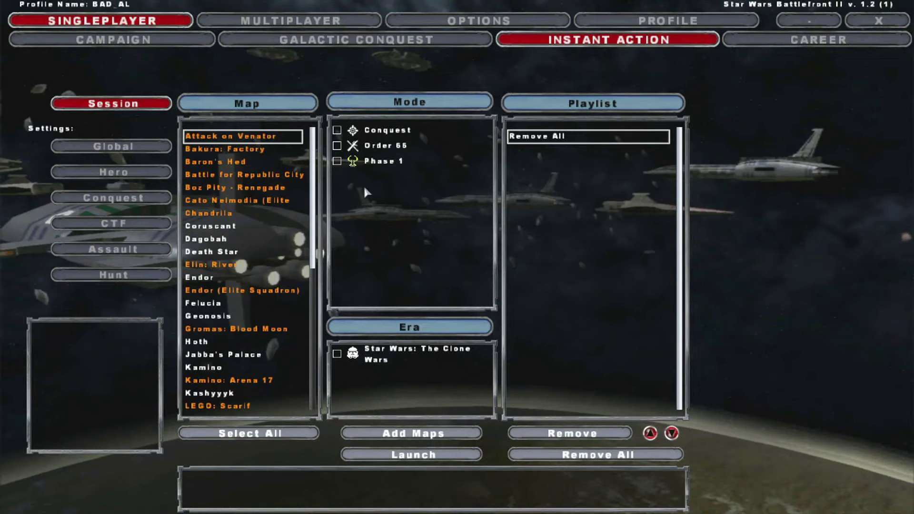
left_click(260, 177)
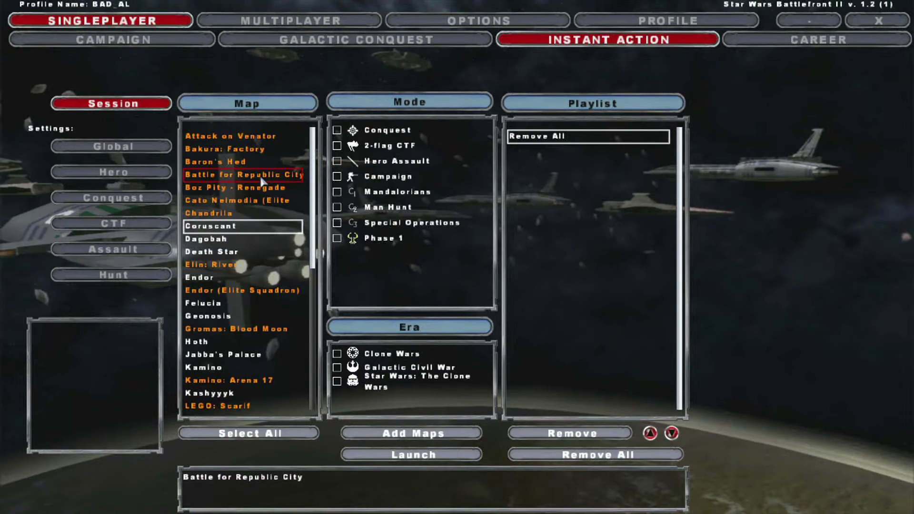
left_click(262, 180)
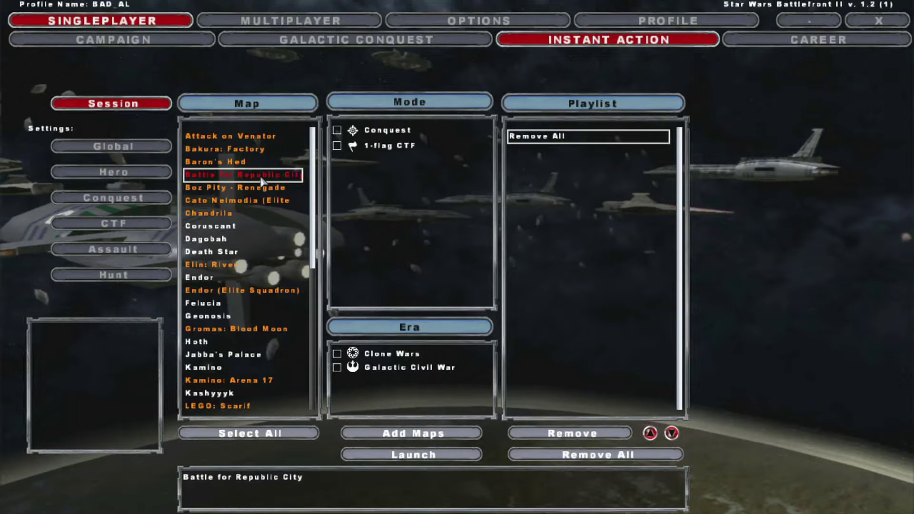
key("Down")
key("Down")
key("Down")
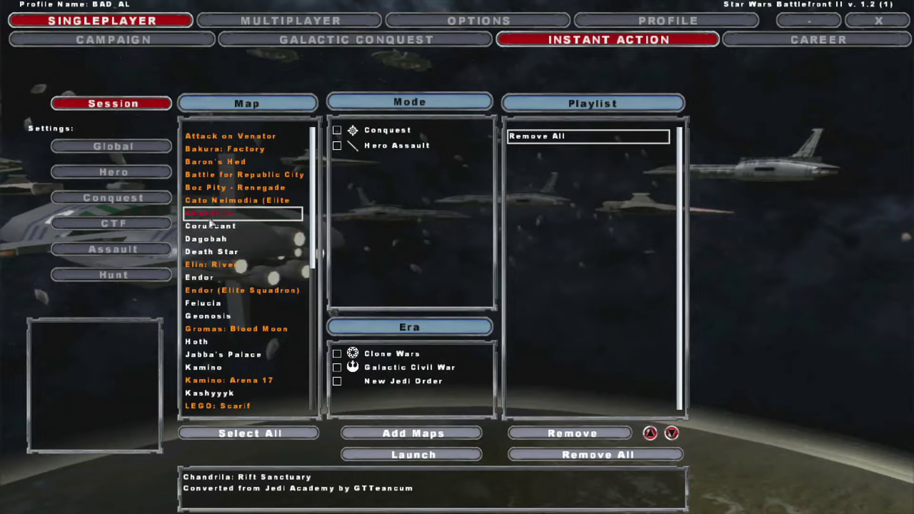
key("Down")
key("Down")
key("Down")
key("Up")
key("Down")
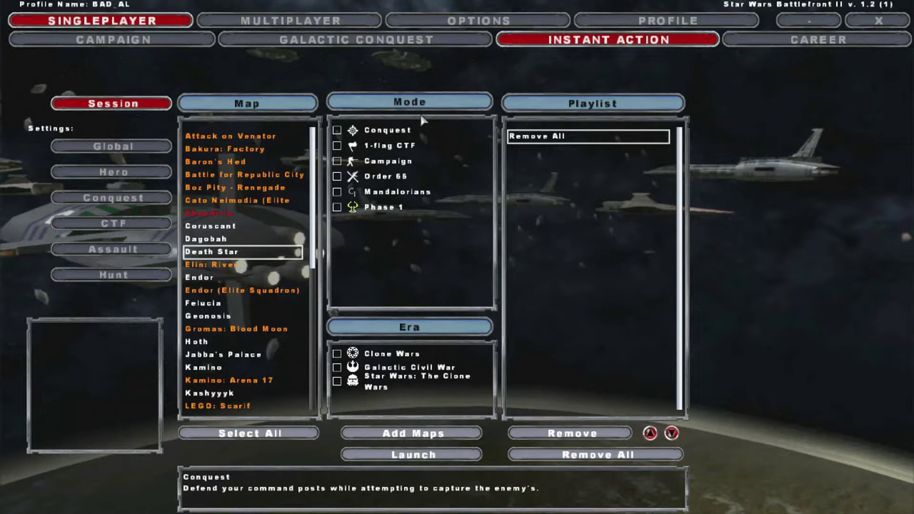
Choose Conquest in the Star Wars: The Clone Wars era, check the Endor map, and view the game options before returning to single player
left_click(391, 132)
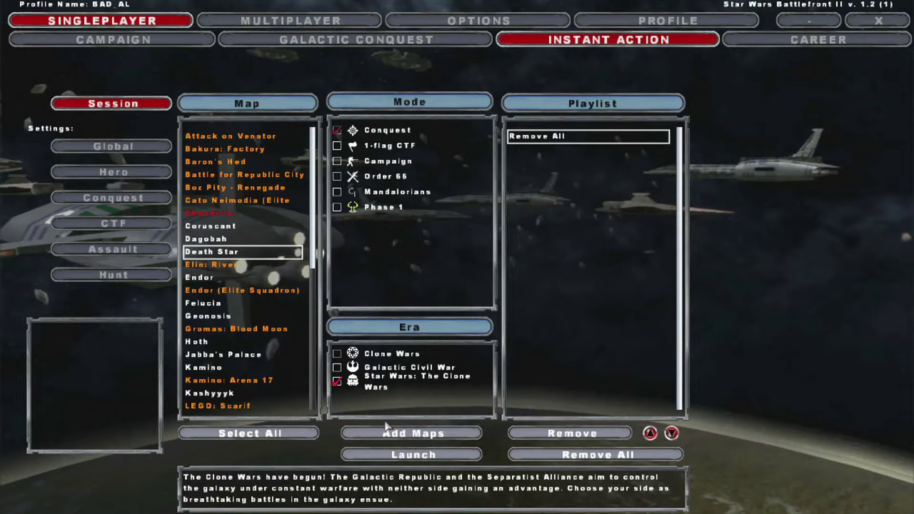
left_click(252, 278)
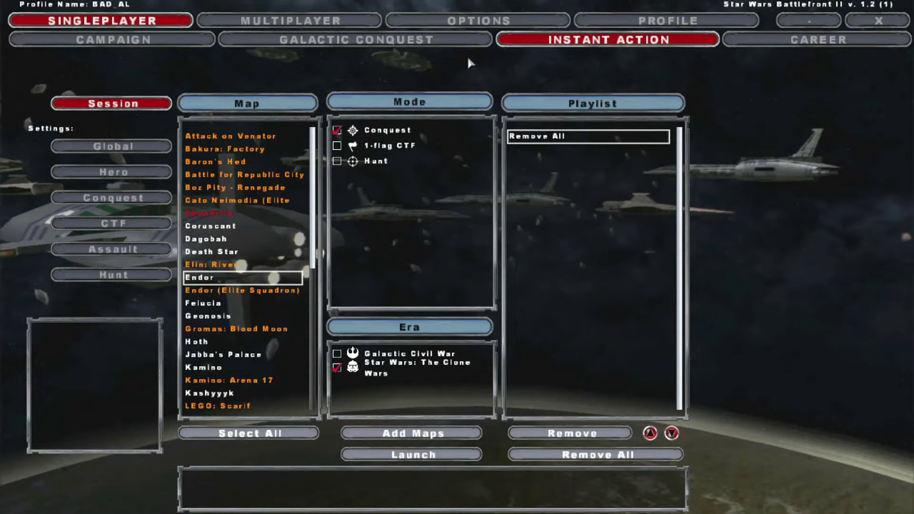
left_click(498, 19)
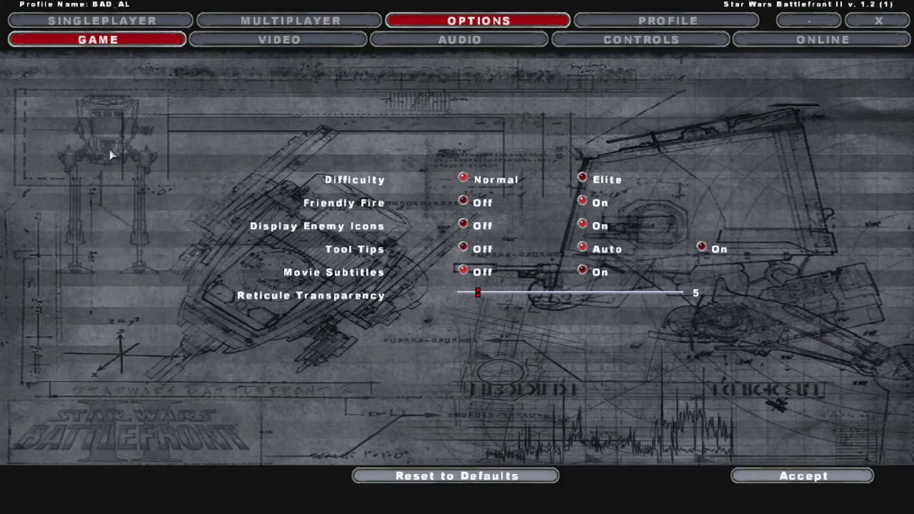
left_click(123, 23)
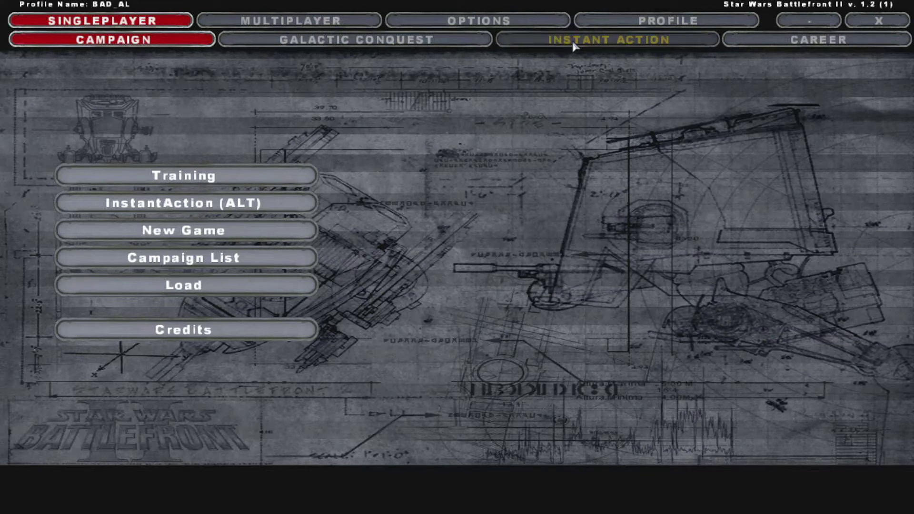
Start The Clone Wars in Galactic Conquest on the Galactic Republic side
key("Left")
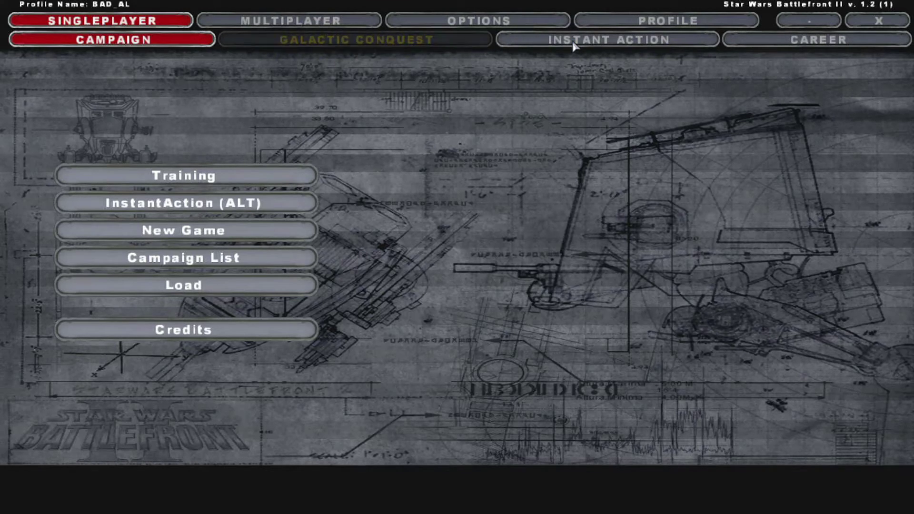
key("Return")
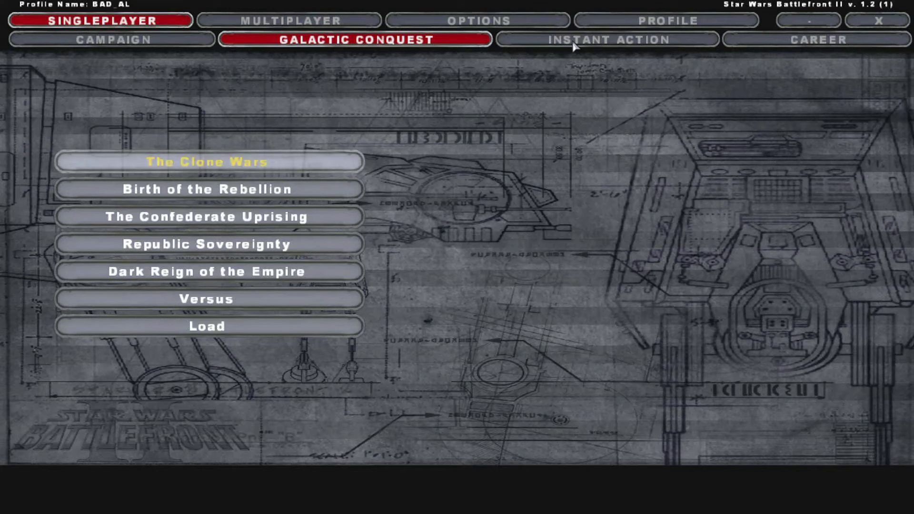
key("Down")
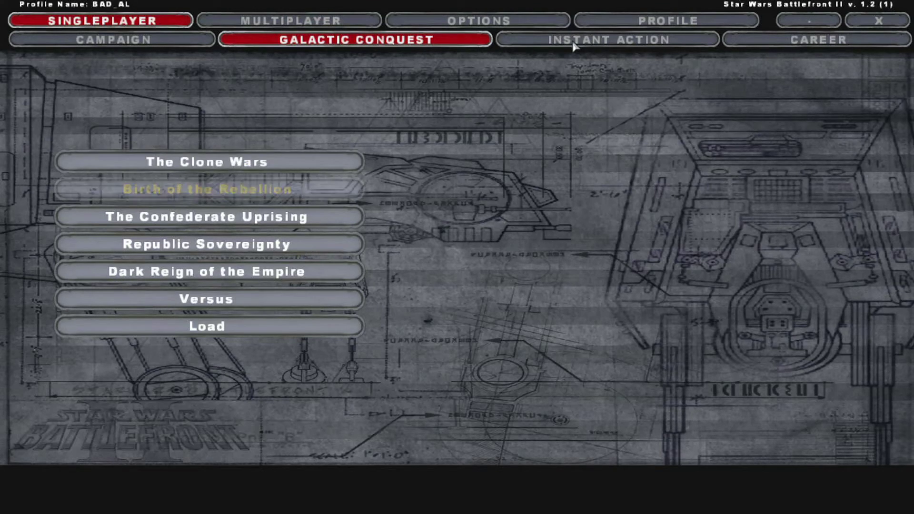
key("Up")
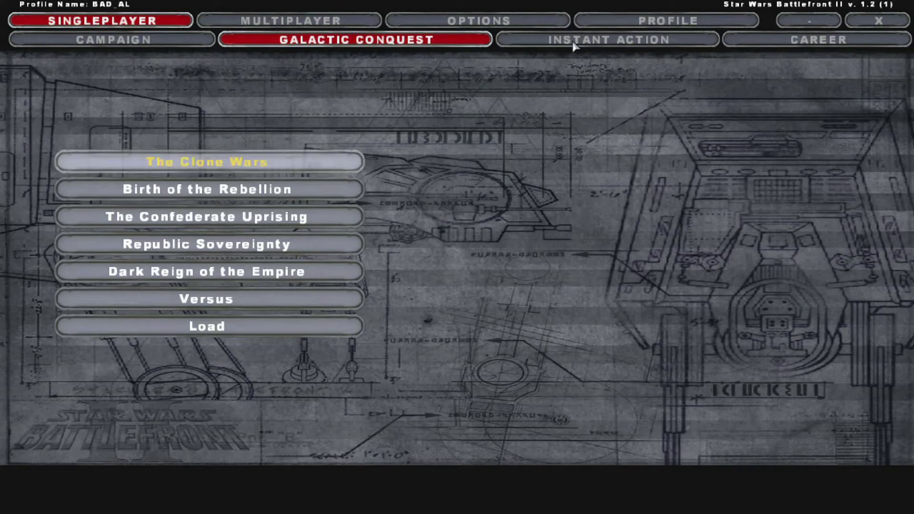
key("Down")
key("Up")
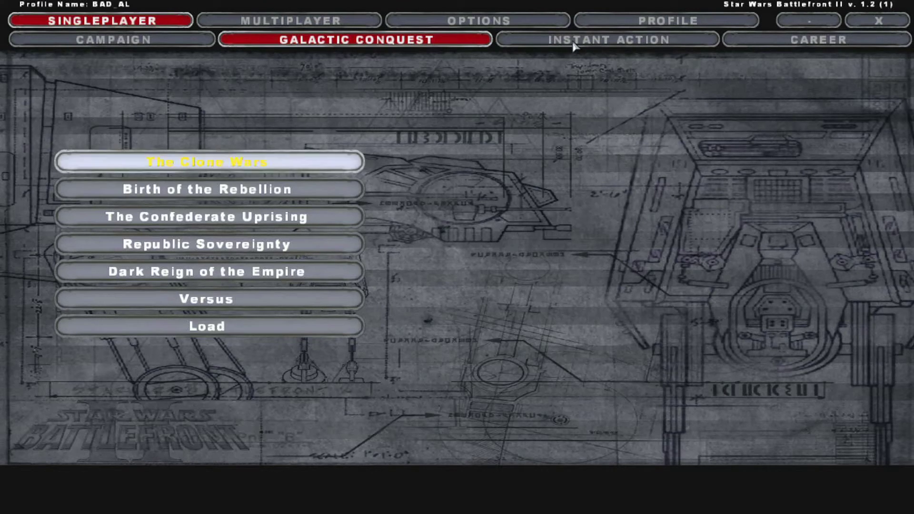
key("Down")
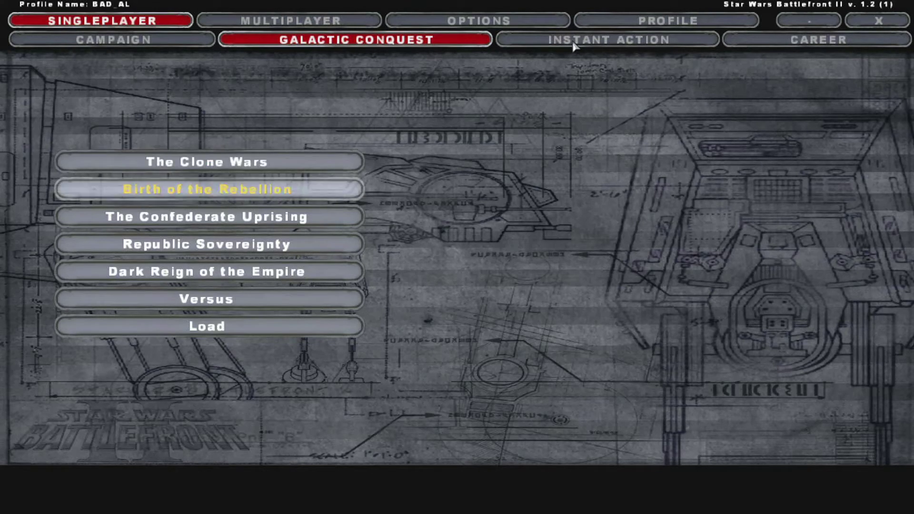
key("Up")
key("Return")
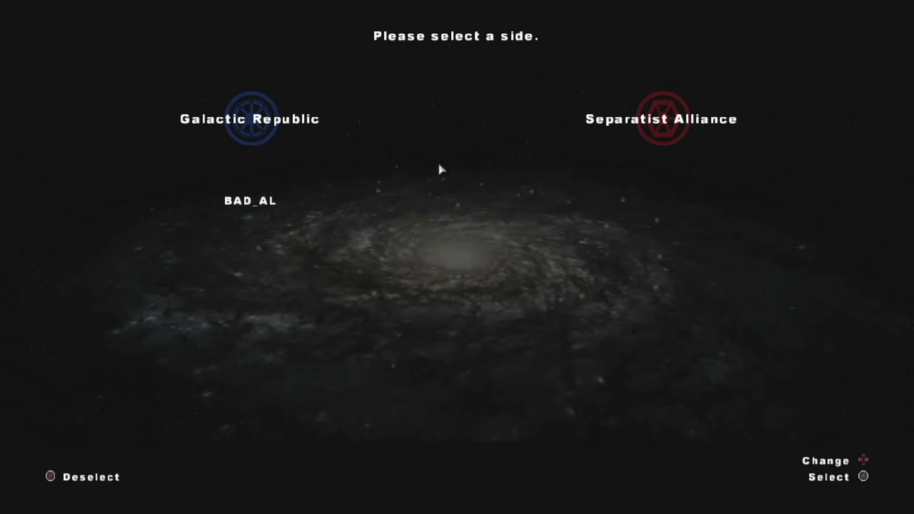
left_click(247, 126)
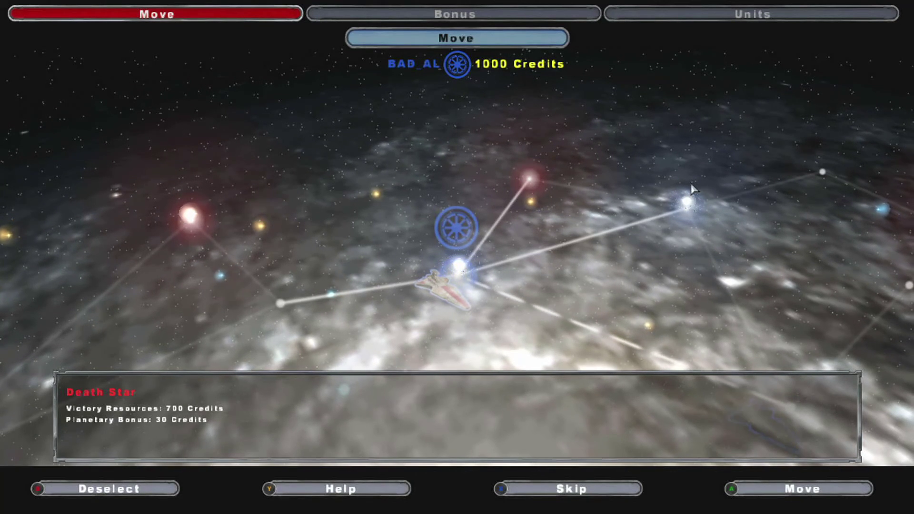
Look at the recruitable Republic units and target the Death Star as a fleet move on the galaxy map
key("Left")
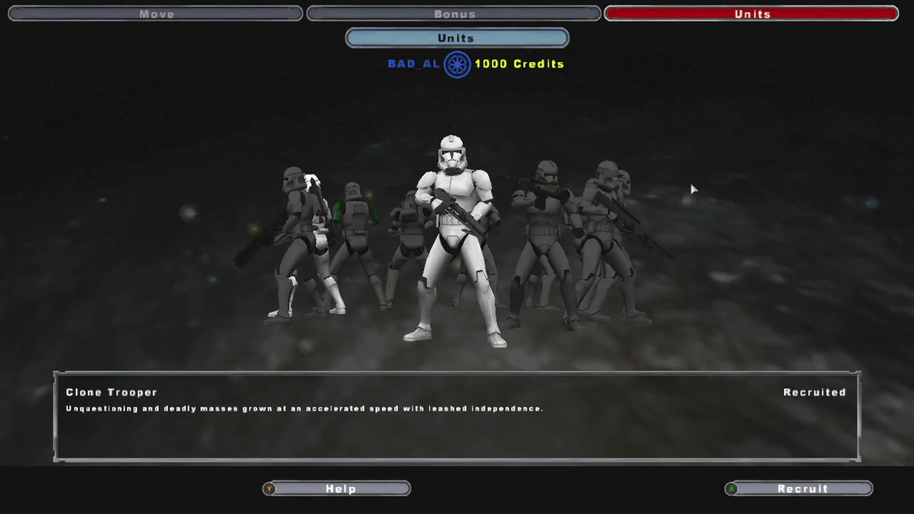
key("Left")
key("Right")
key("Right")
key("Right")
key("Right")
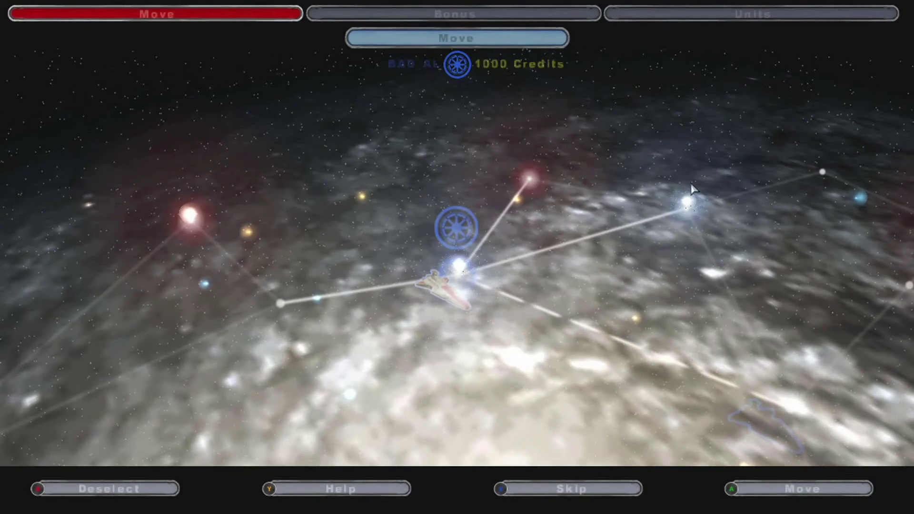
key("Left")
key("Left")
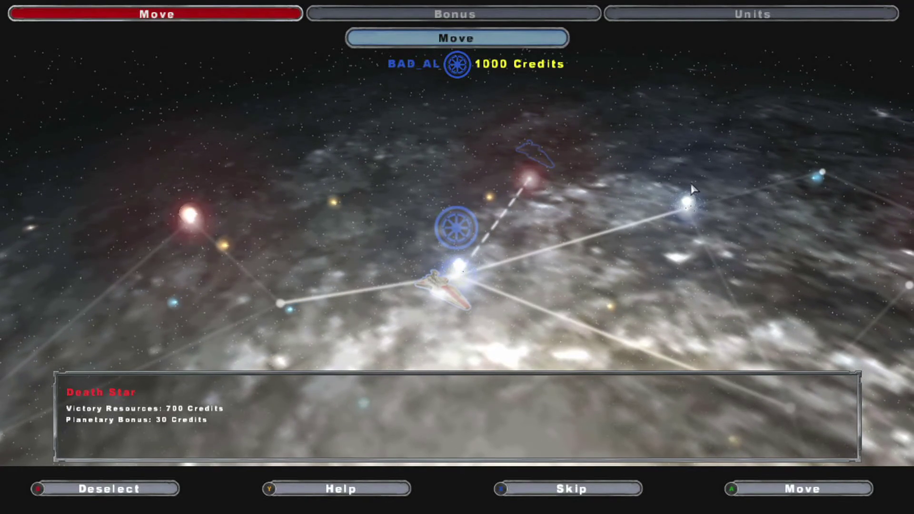
Pause the galactic conquest and quit it
key("Escape")
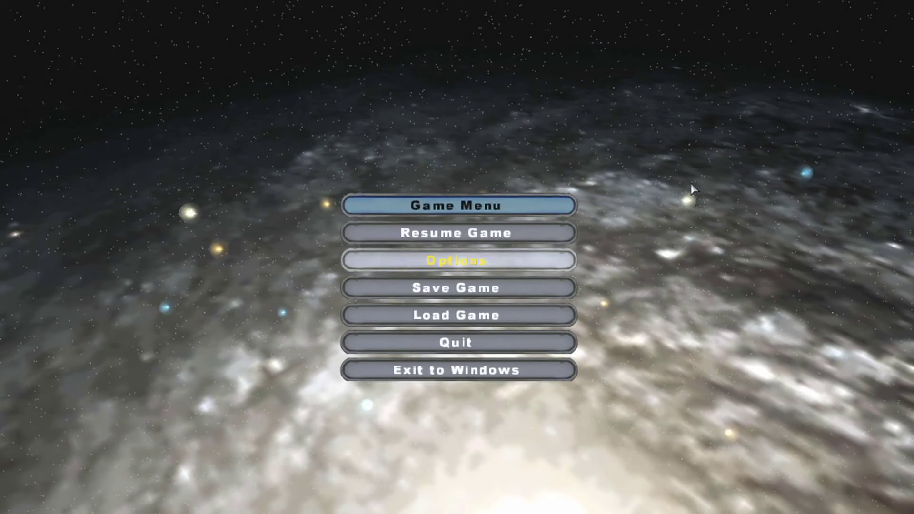
key("Return")
key("Return")
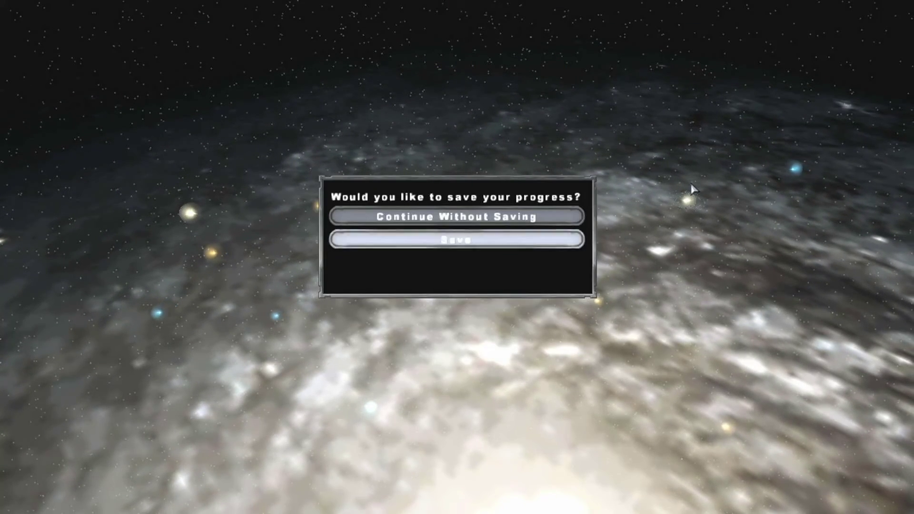